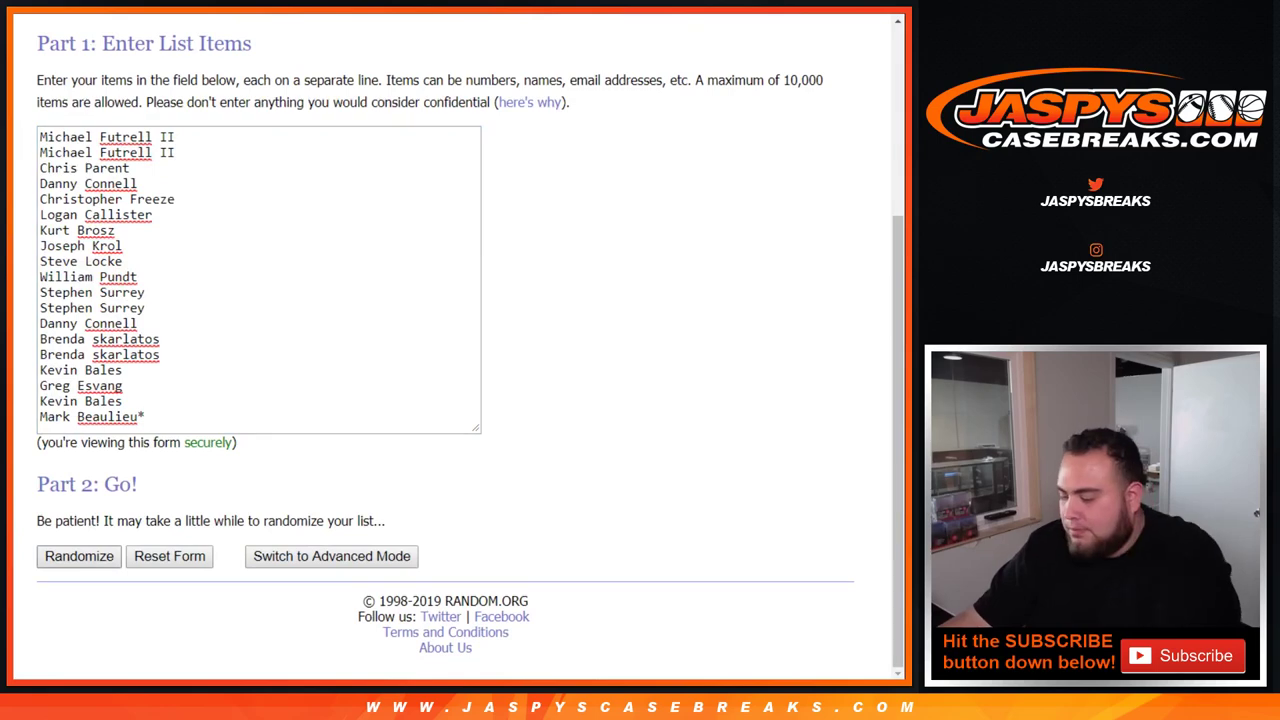
# Step: Randomize the 19-item list of participant names ten times and highlight the randomization count
pyautogui.click(66, 557)
pyautogui.scroll(-3, 66, 557)
pyautogui.click(63, 556)
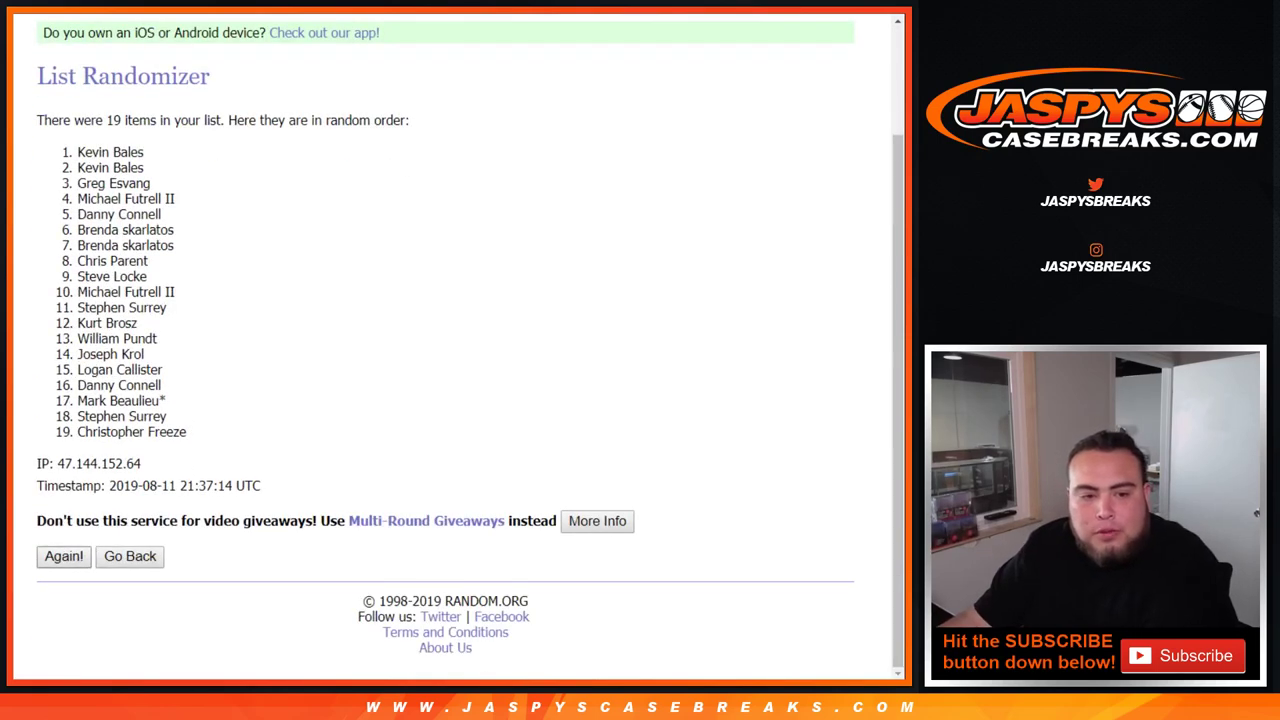
pyautogui.scroll(-2, 445, 350)
pyautogui.click(63, 556)
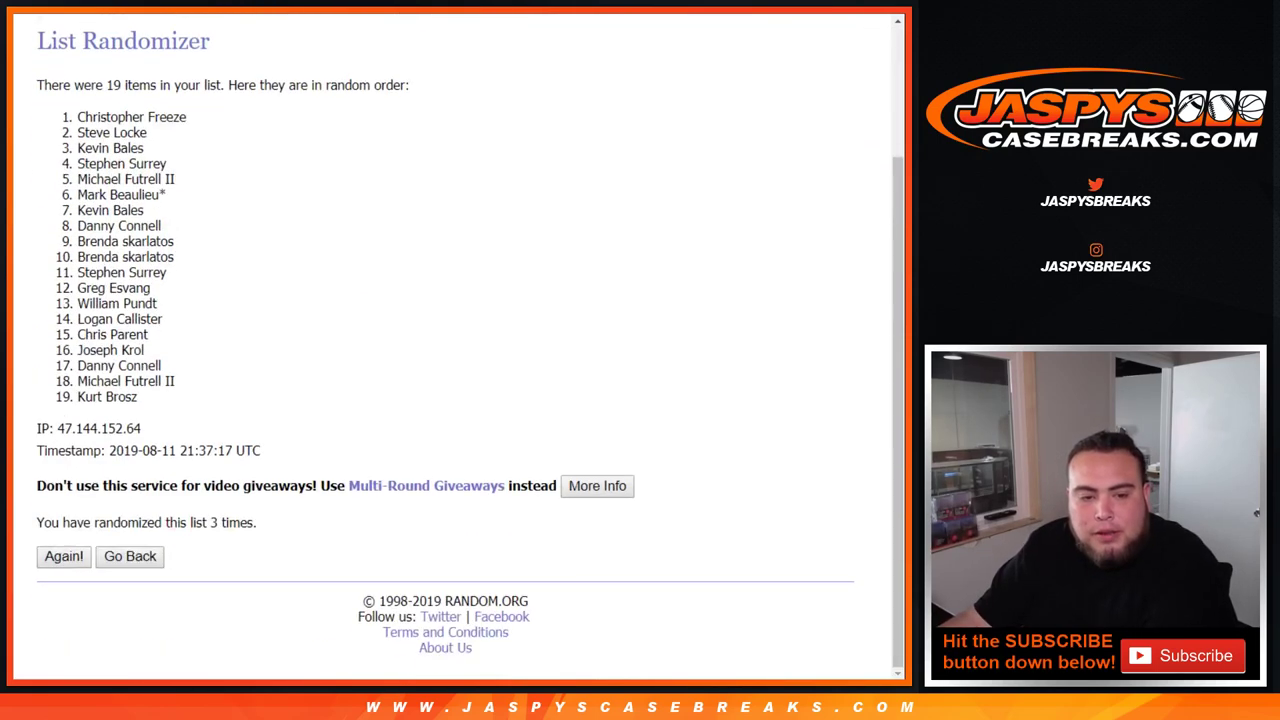
pyautogui.click(63, 556)
pyautogui.click(63, 556)
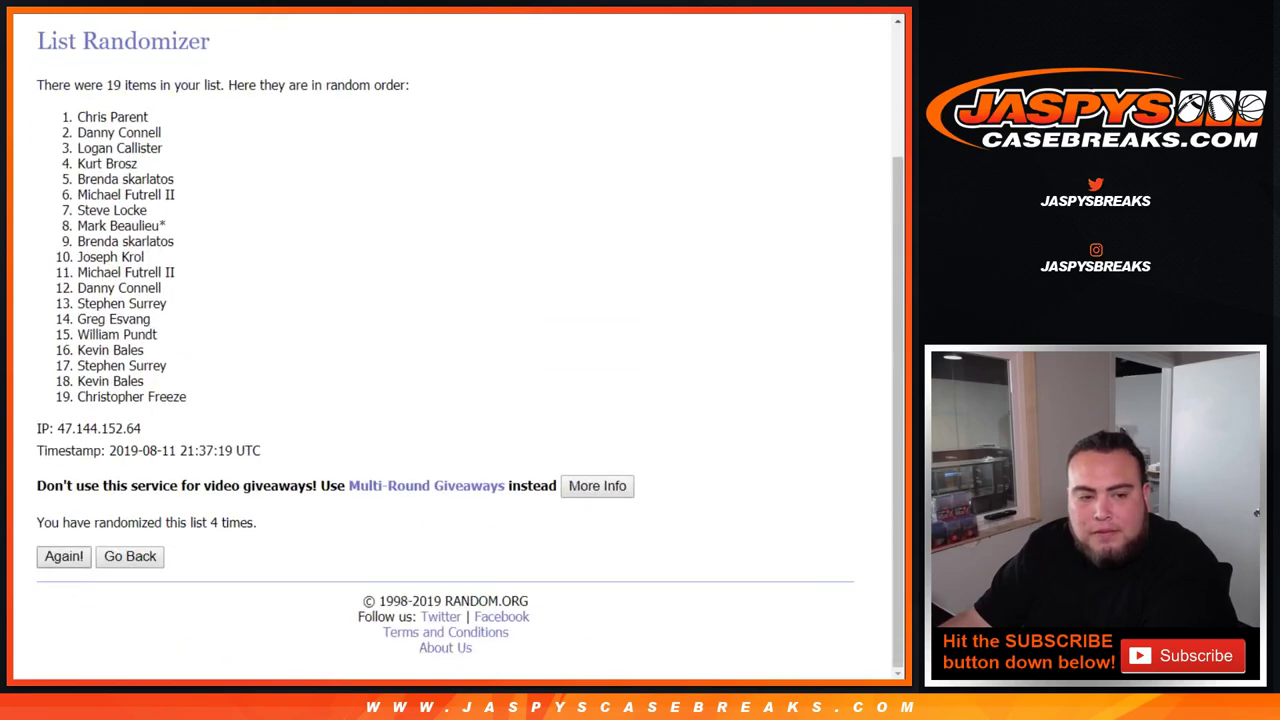
pyautogui.click(63, 556)
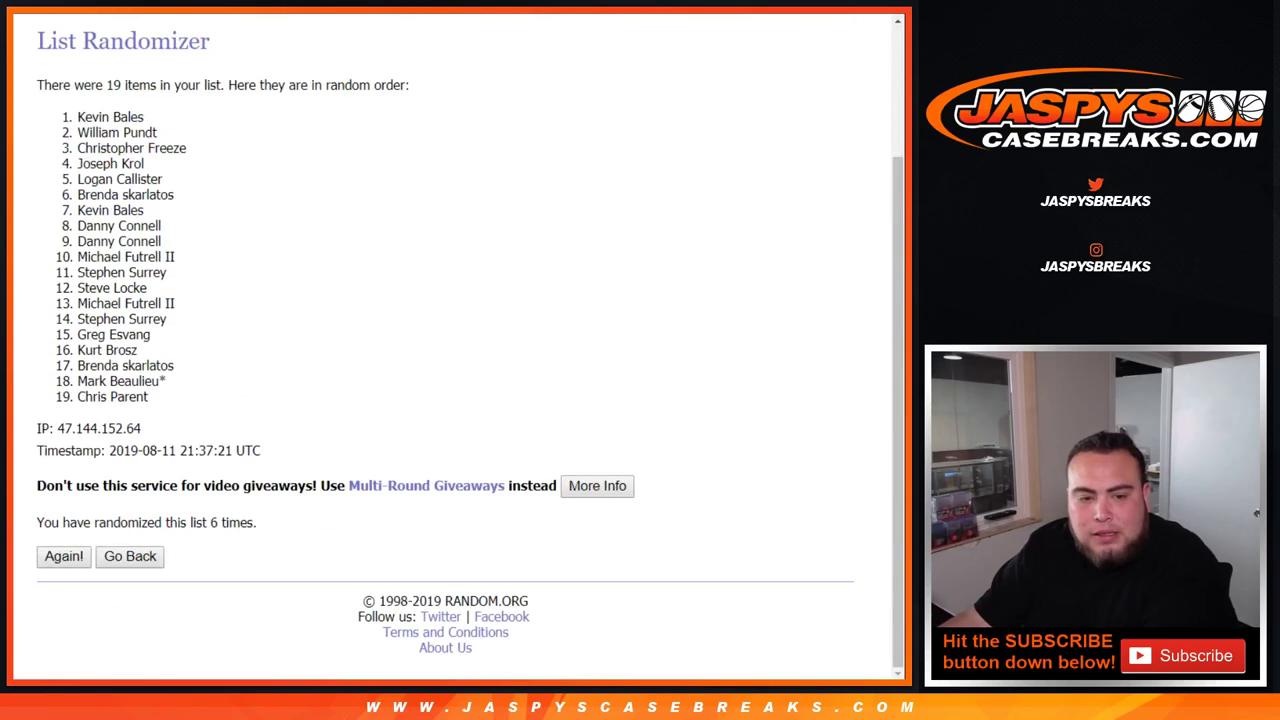
pyautogui.click(63, 556)
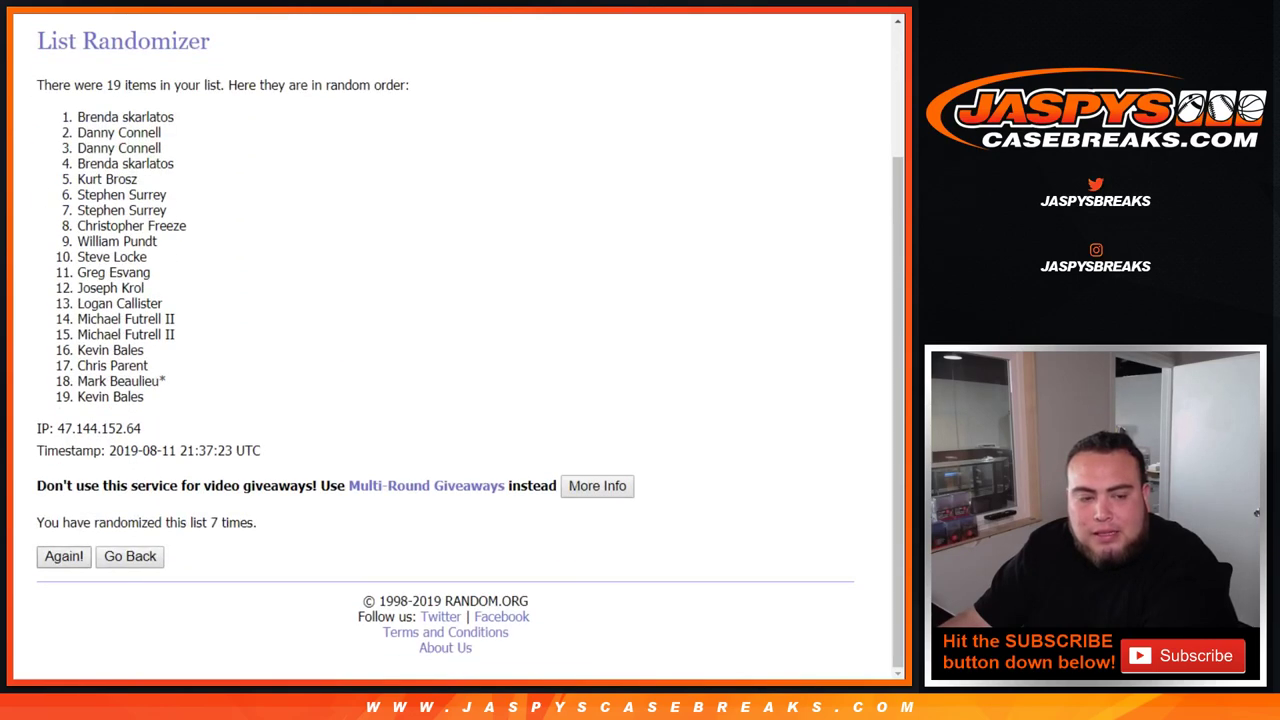
pyautogui.click(63, 556)
pyautogui.click(63, 556)
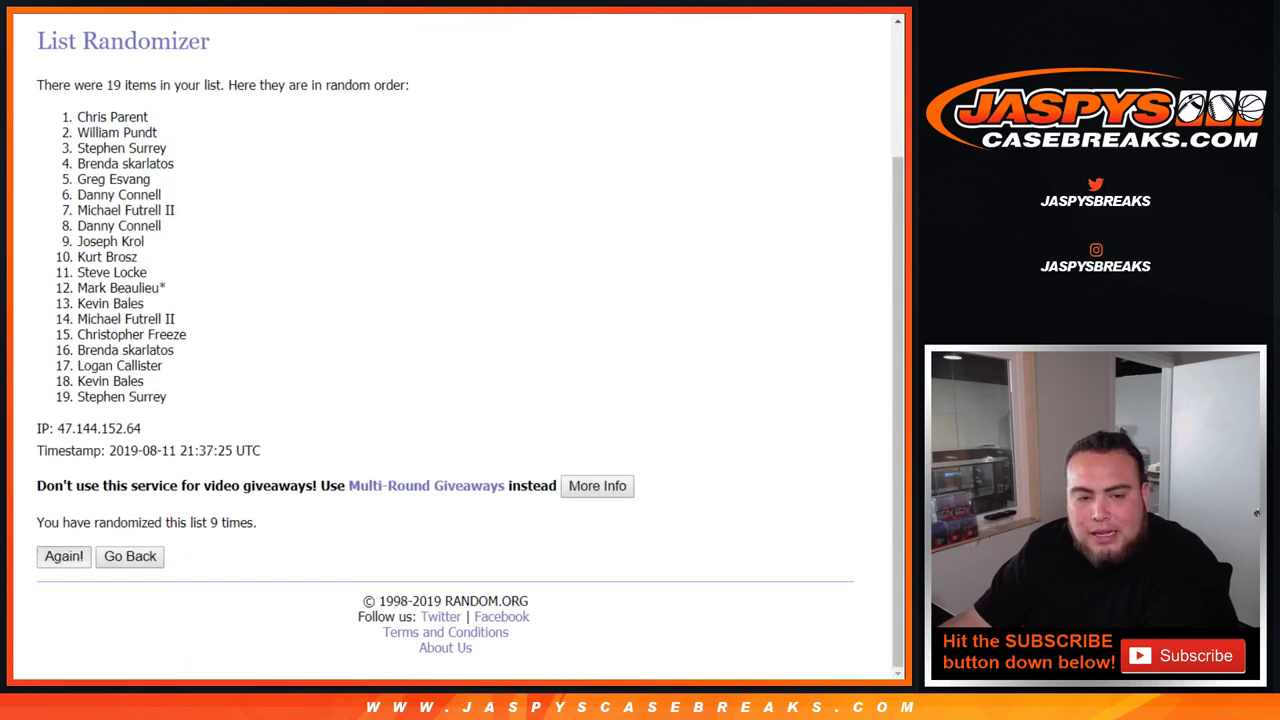
pyautogui.click(63, 556)
pyautogui.moveTo(211, 522); pyautogui.dragTo(264, 522)
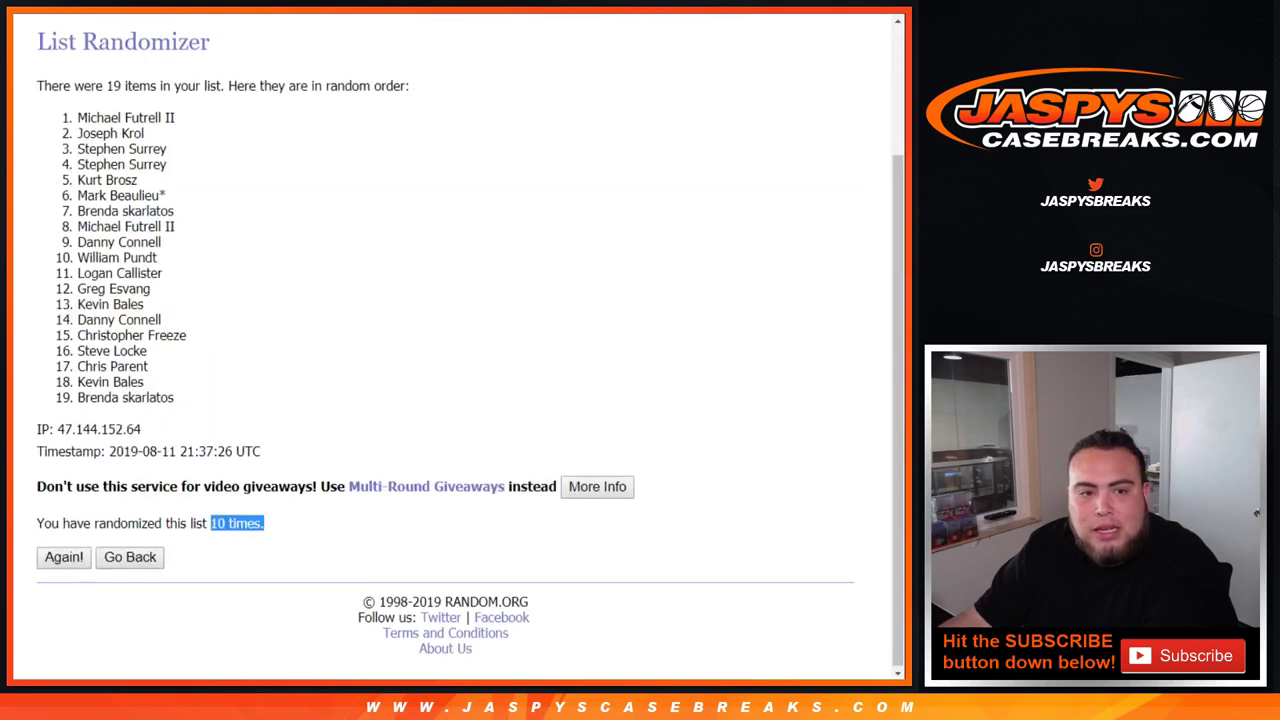
# Step: Copy all the randomized participant names and paste them into column A of the blank Google Sheets spreadsheet, starting at A1
pyautogui.scroll(2, 450, 350)
pyautogui.moveTo(77, 286); pyautogui.dragTo(174, 566)
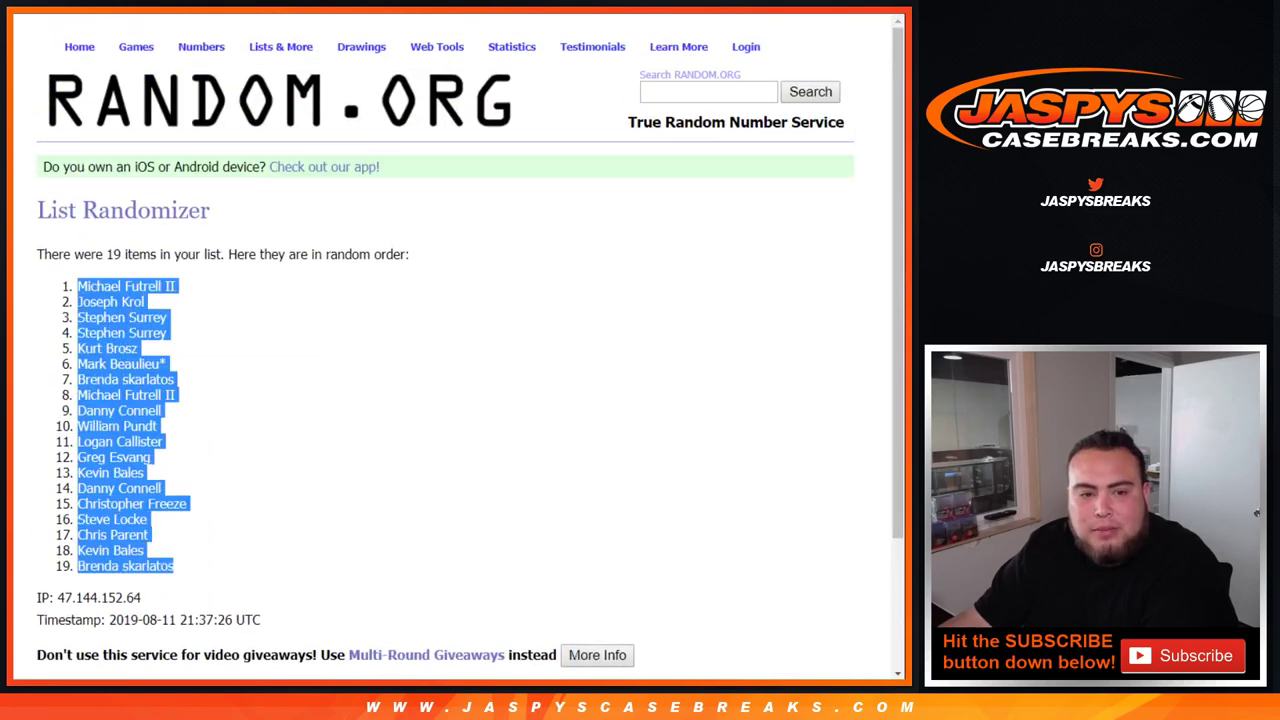
pyautogui.hotkey('ctrl', 'Tab')
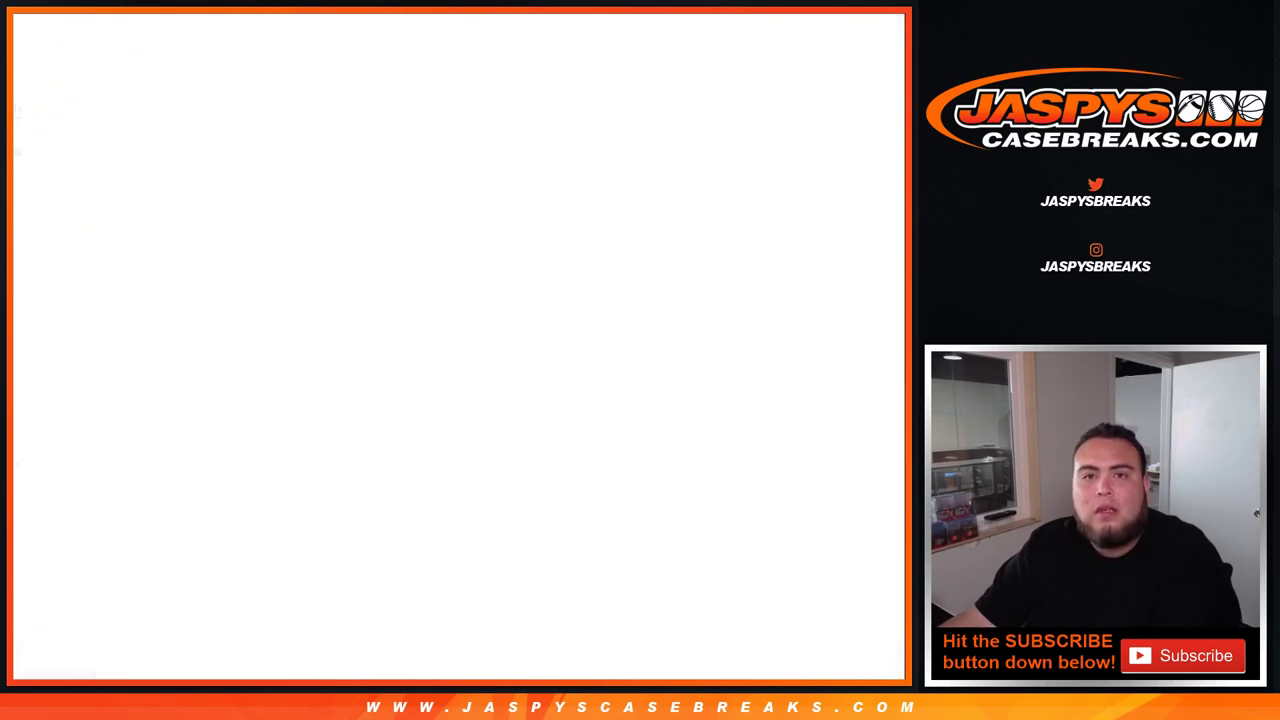
pyautogui.hotkey('ctrl', 'v')
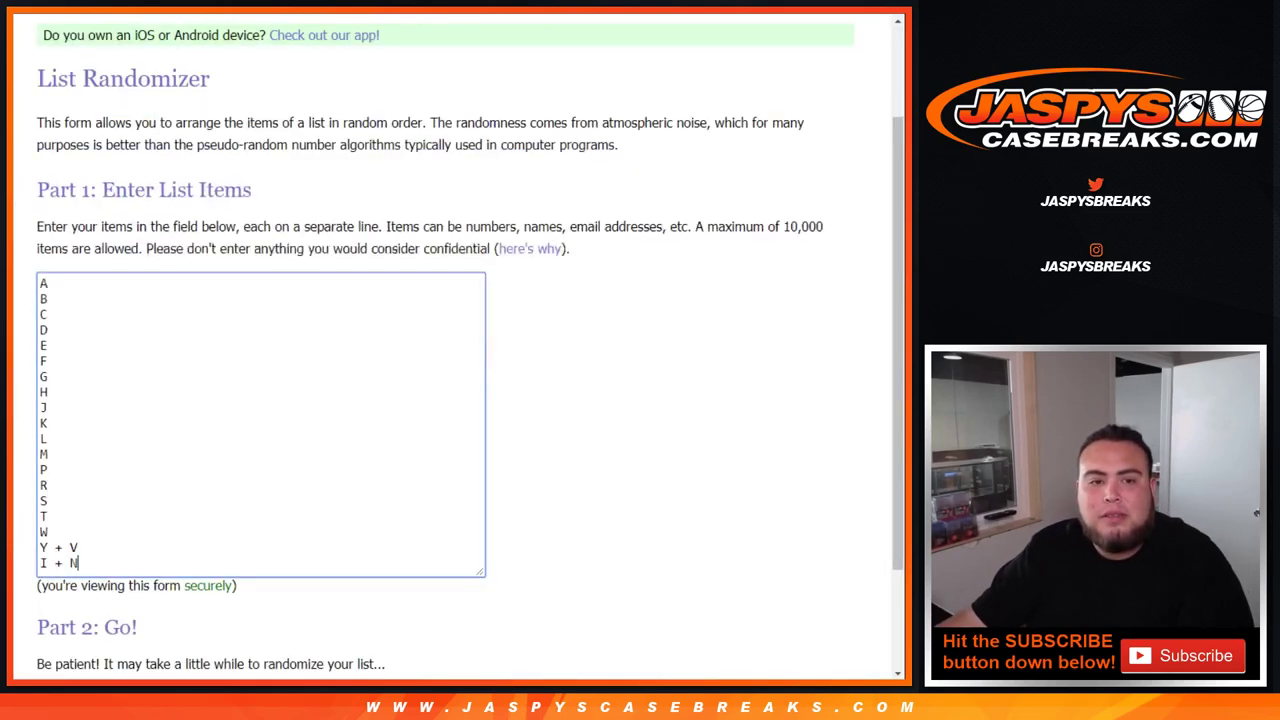
# Step: Randomize the list of letters, A through W plus Y + V and I + N, ten times and highlight the randomization count
pyautogui.scroll(-3, 460, 350)
pyautogui.click(79, 556)
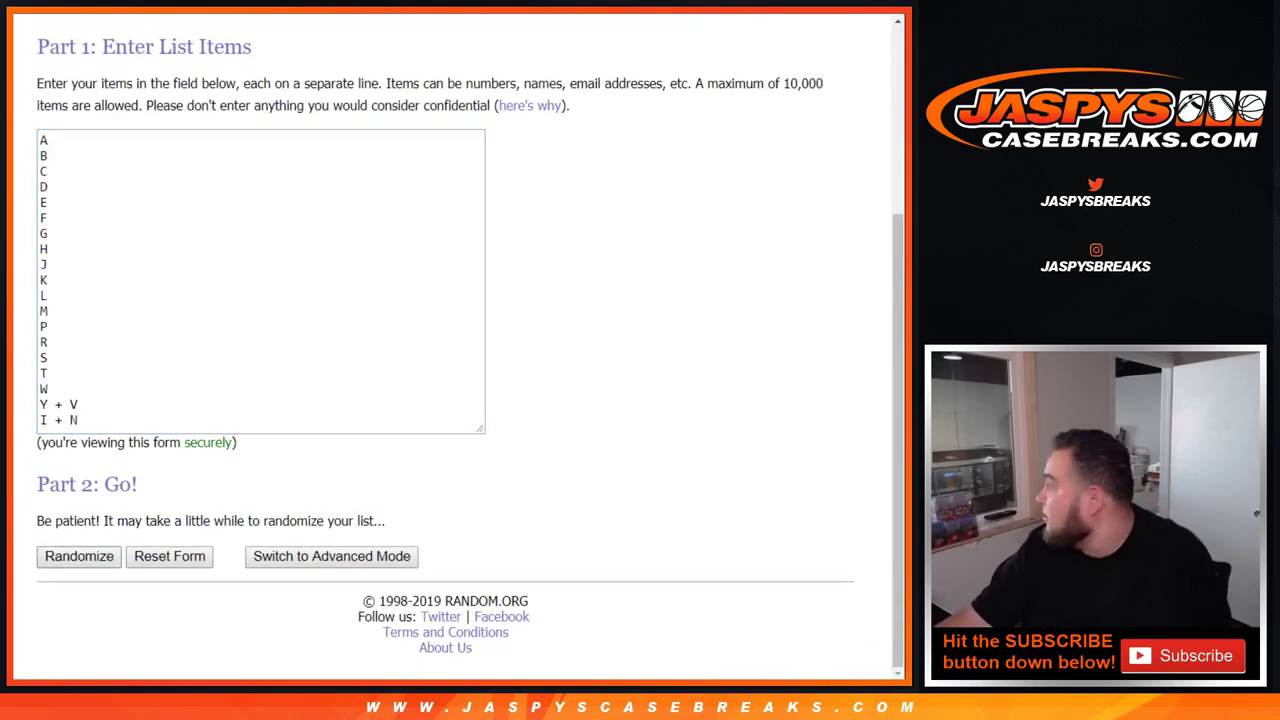
pyautogui.scroll(-3, 79, 556)
pyautogui.click(63, 556)
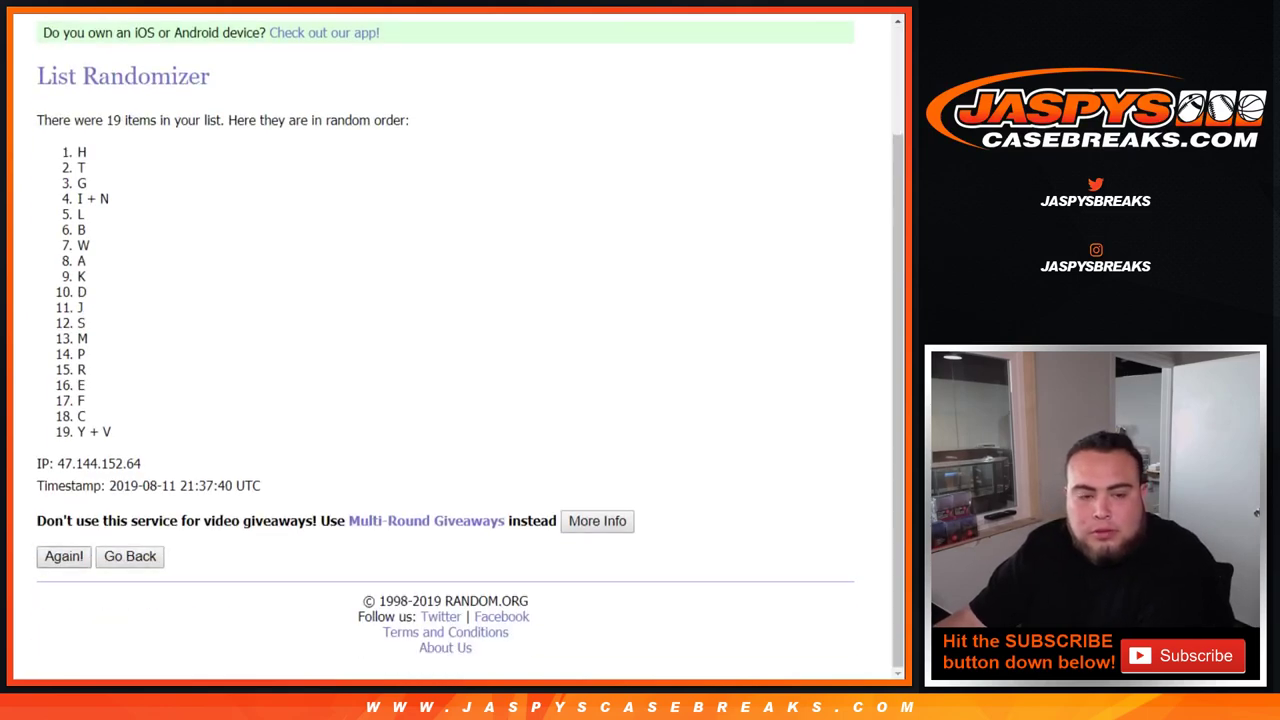
pyautogui.scroll(-2, 460, 350)
pyautogui.click(63, 556)
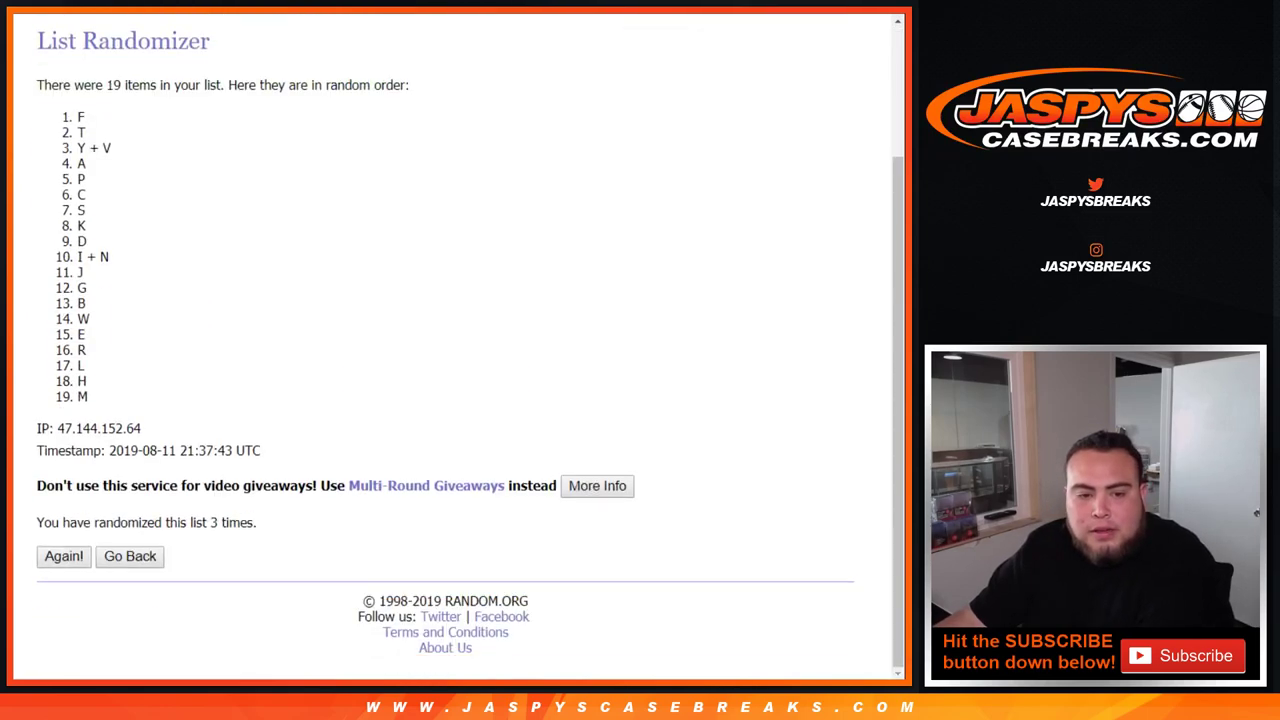
pyautogui.click(63, 556)
pyautogui.scroll(-2, 460, 350)
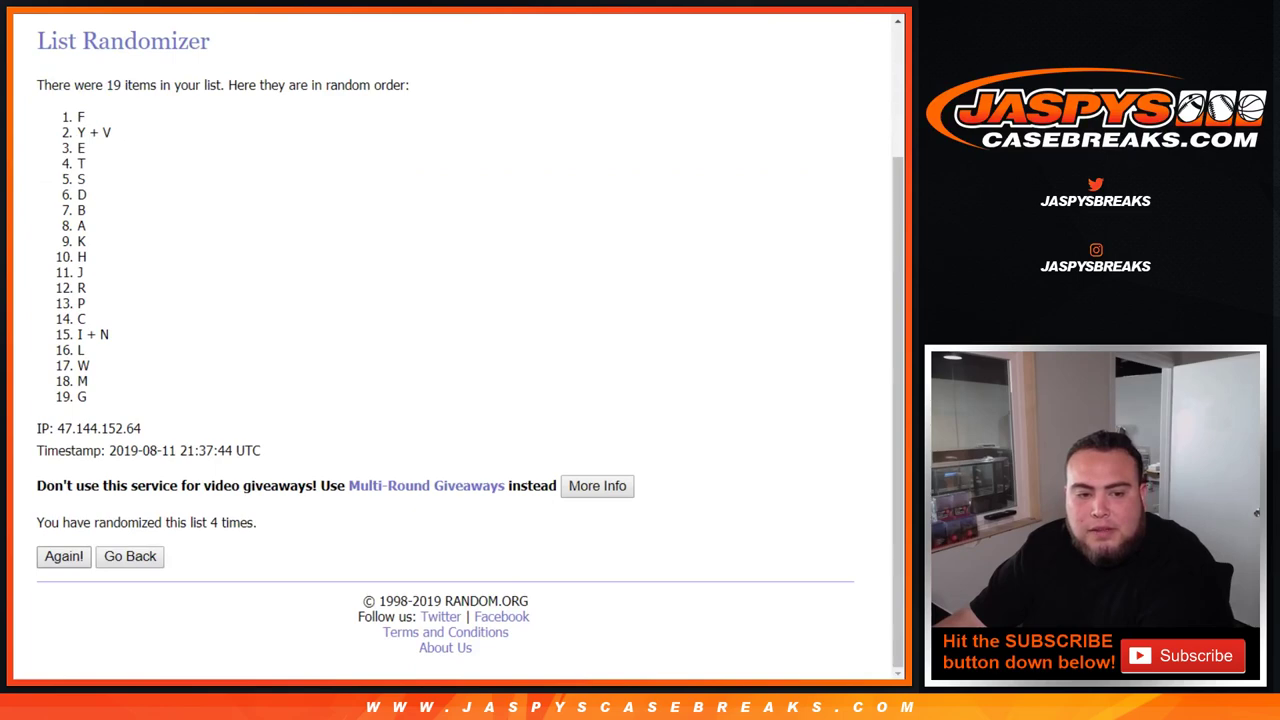
pyautogui.click(63, 556)
pyautogui.click(63, 556)
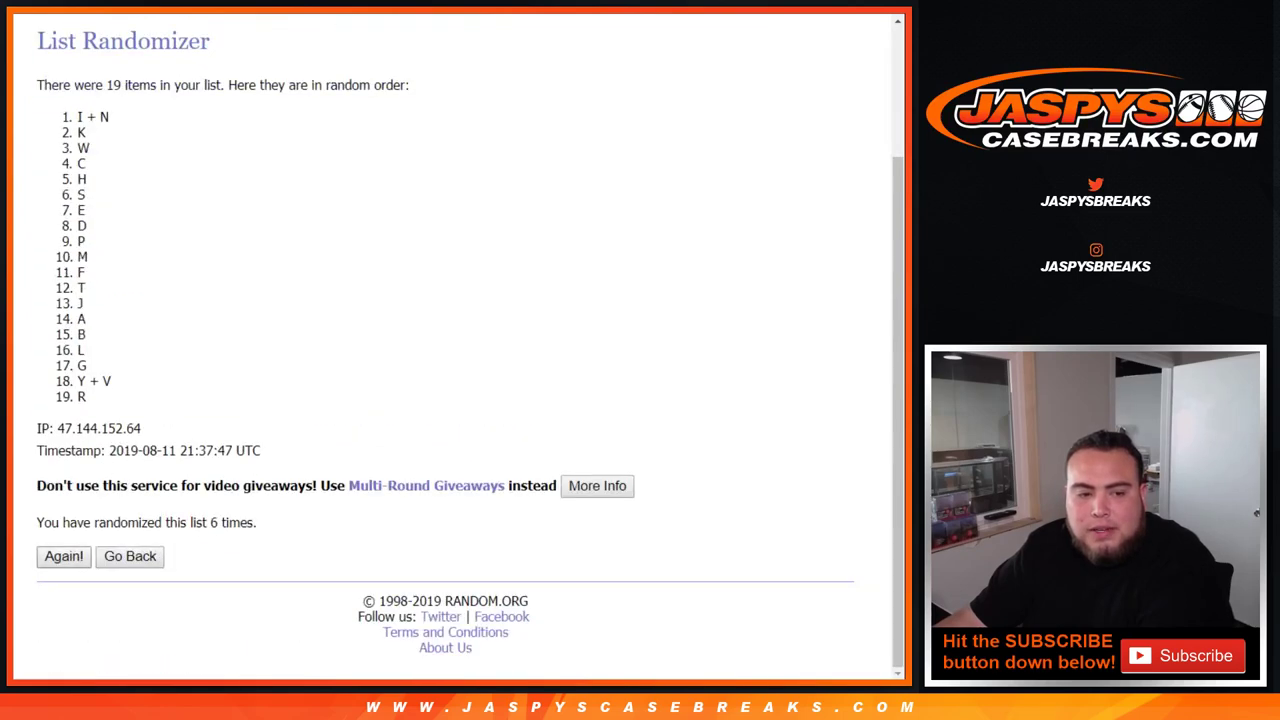
pyautogui.click(63, 556)
pyautogui.scroll(-2, 460, 350)
pyautogui.click(63, 557)
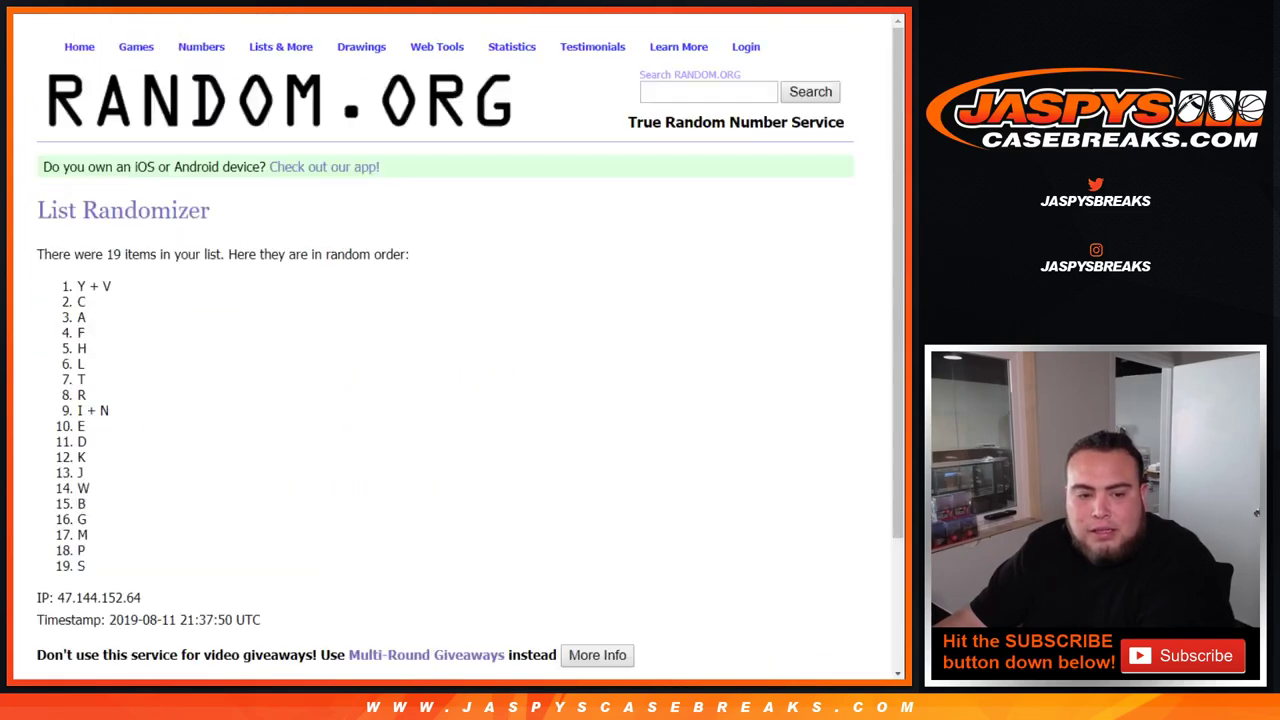
pyautogui.scroll(-2, 450, 350)
pyautogui.click(63, 556)
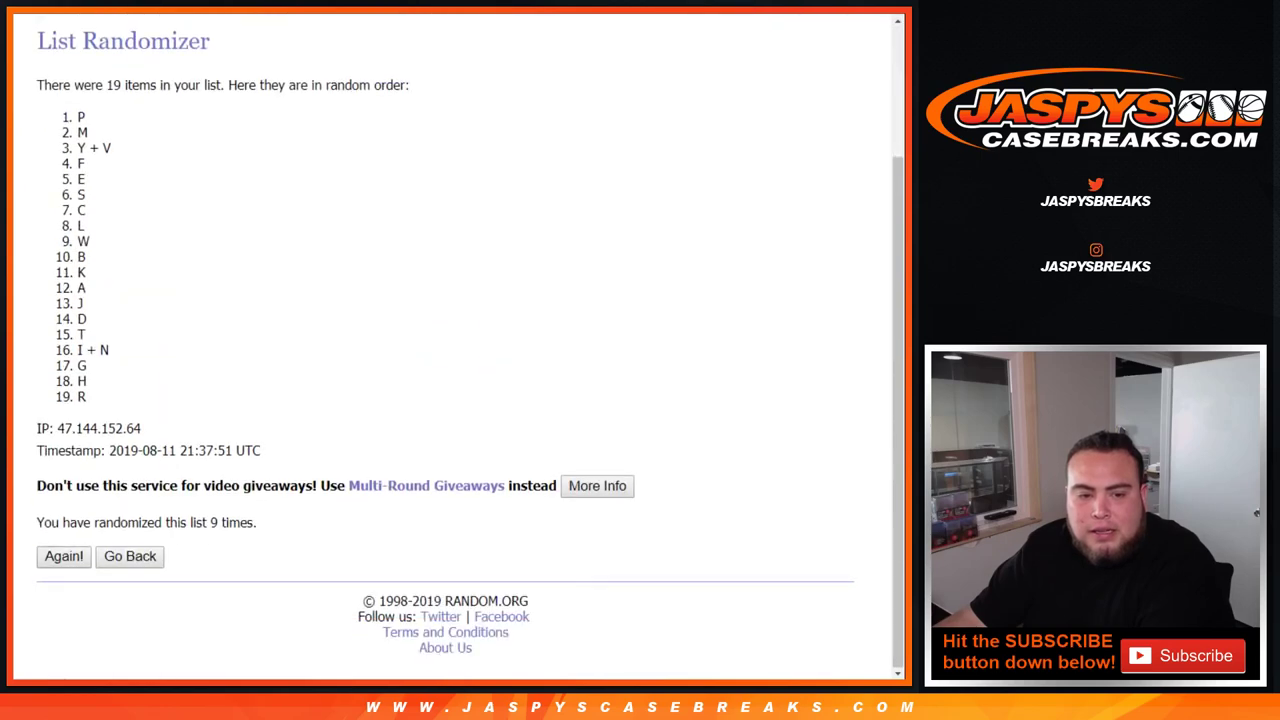
pyautogui.click(63, 556)
pyautogui.scroll(-2, 450, 350)
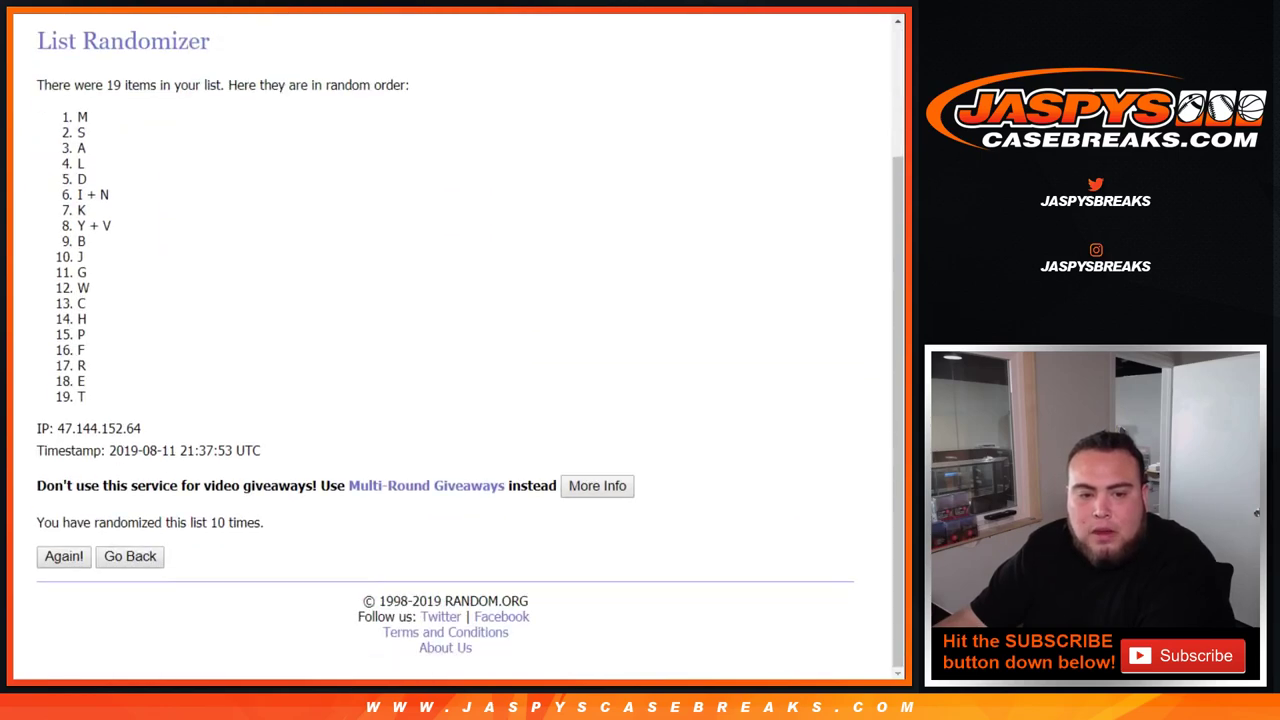
pyautogui.moveTo(265, 523); pyautogui.dragTo(207, 523)
# Step: Copy all the randomized letters and paste them beside the names in the Google Sheets spreadsheet, starting at B1
pyautogui.scroll(2, 450, 350)
pyautogui.moveTo(78, 286); pyautogui.dragTo(87, 567)
pyautogui.hotkey('ctrl', 'c')
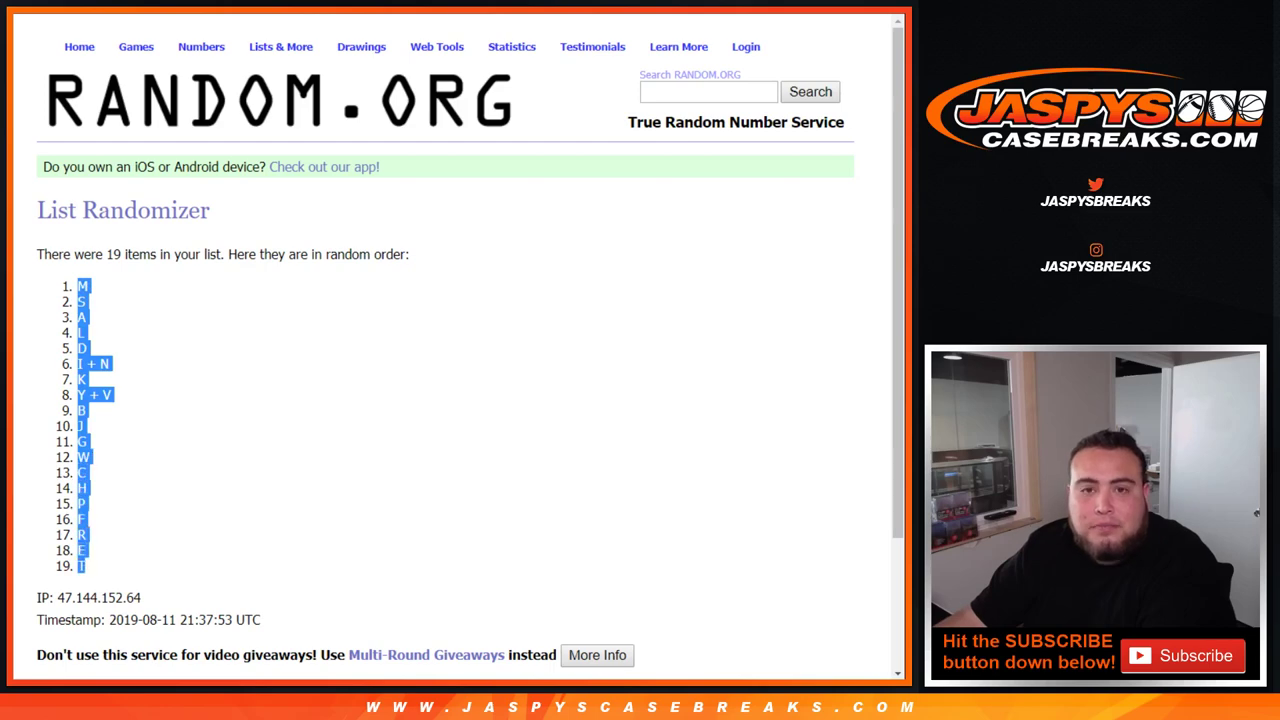
pyautogui.hotkey('ctrl', 'Tab')
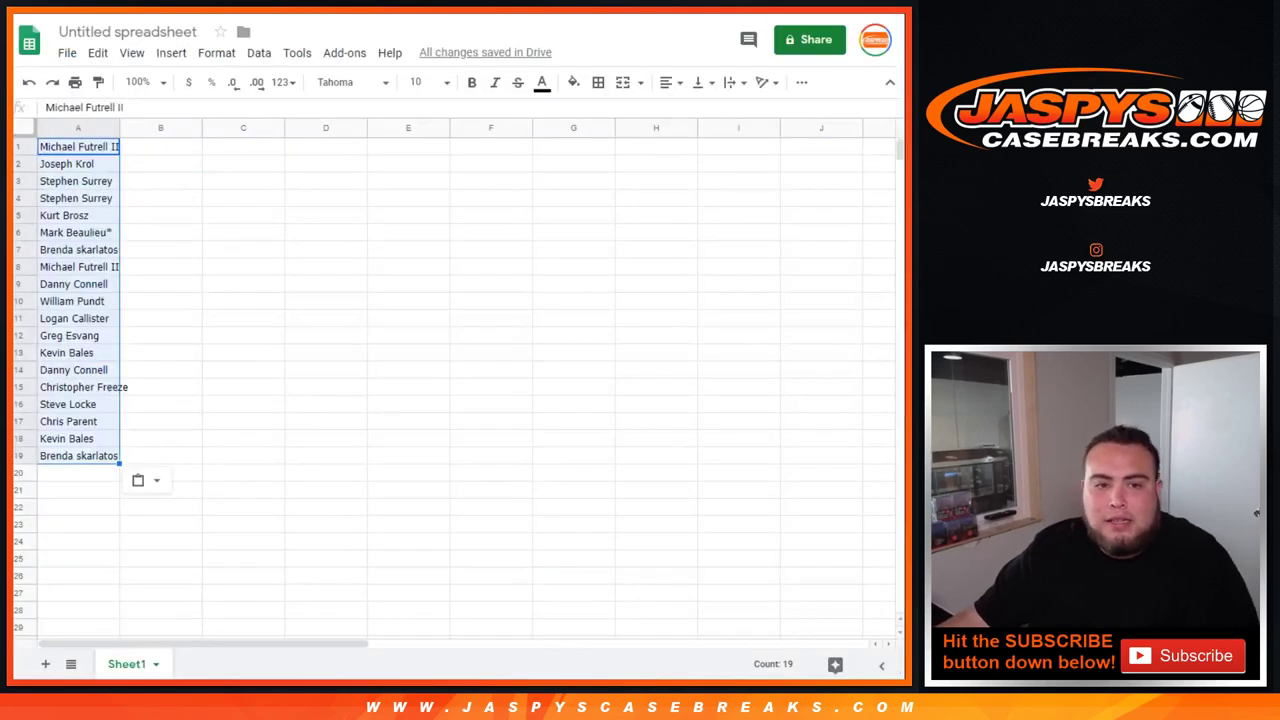
pyautogui.click(160, 147)
pyautogui.hotkey('ctrl', 'v')
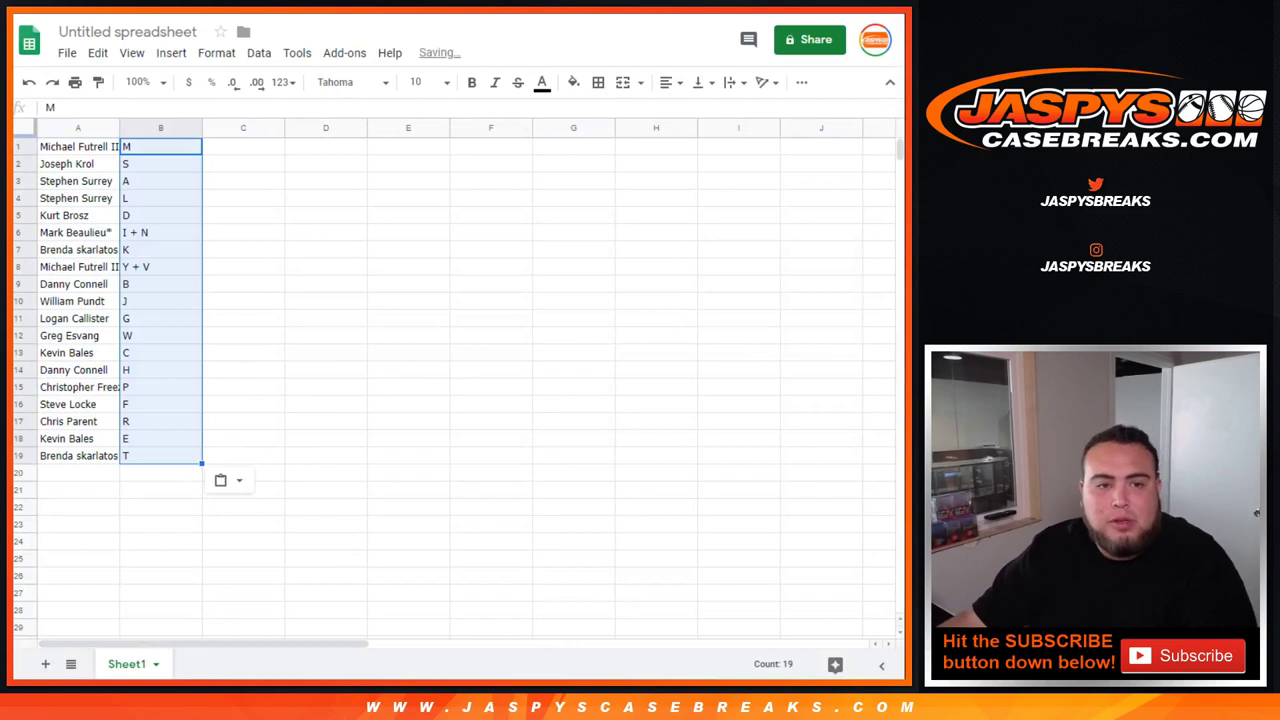
# Step: Set the font size of the entire sheet to 18
pyautogui.hotkey('ctrl', 'a')
pyautogui.click(421, 82)
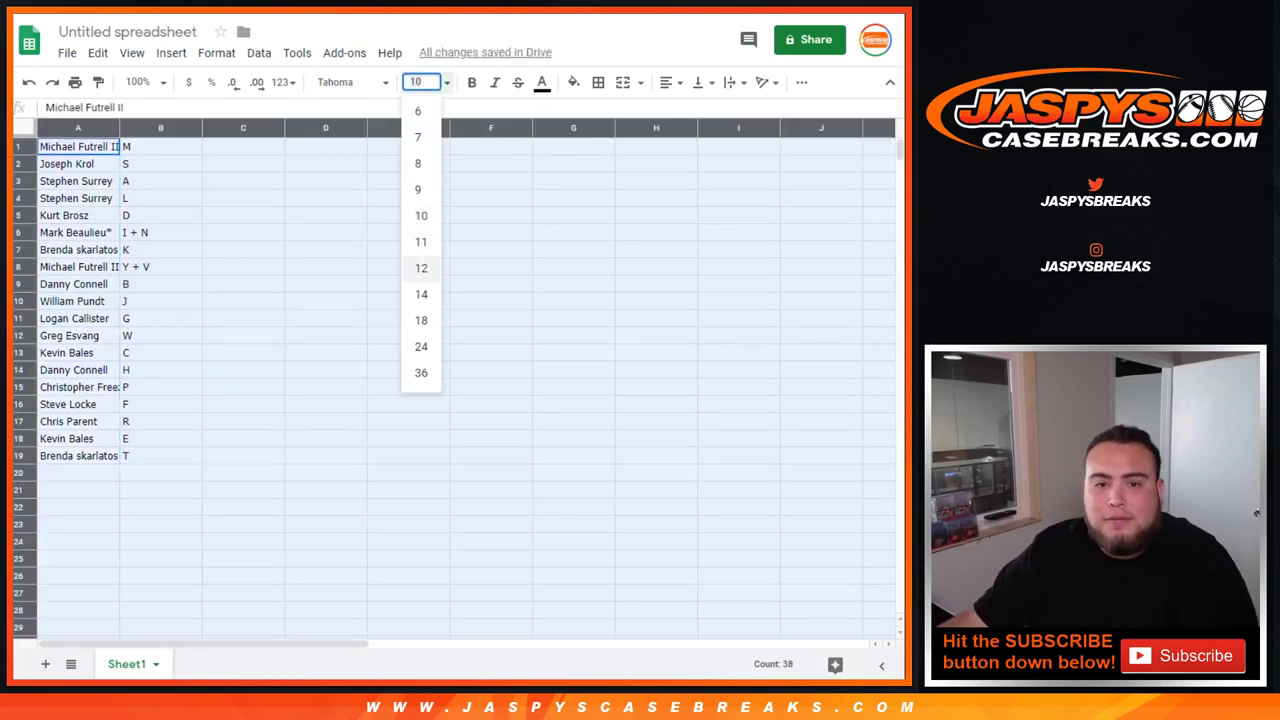
pyautogui.click(421, 294)
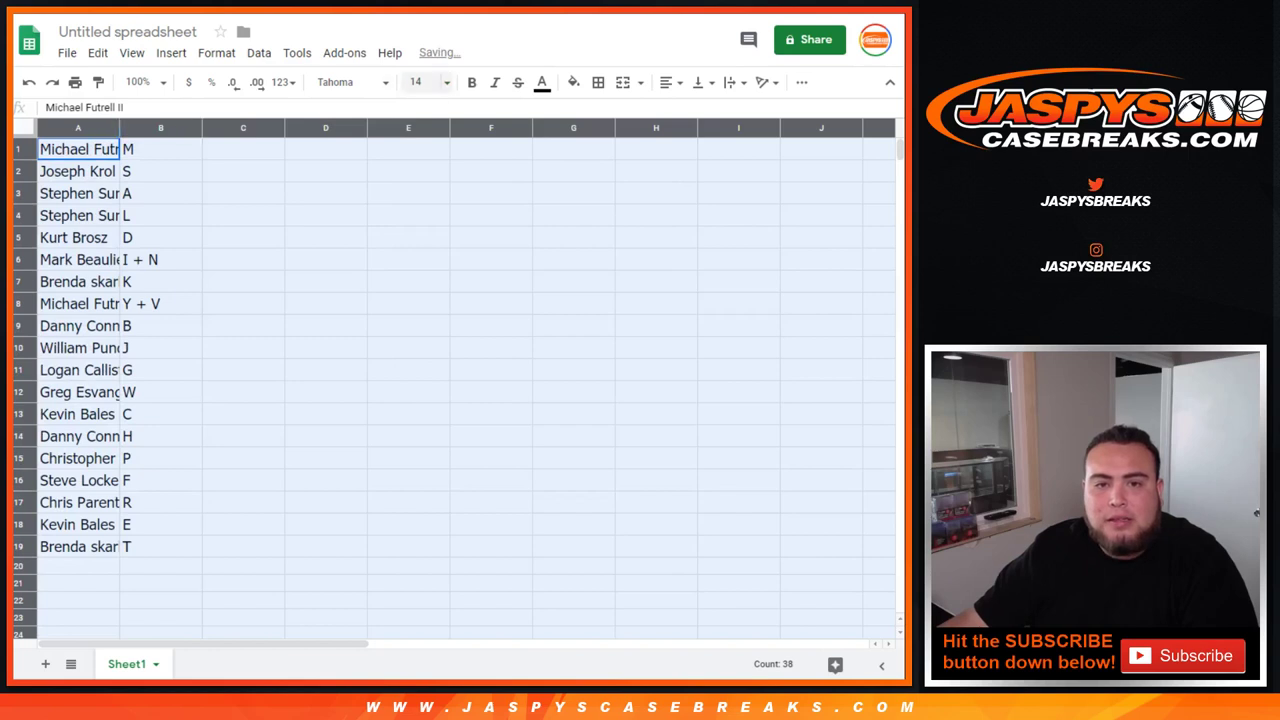
pyautogui.click(421, 82)
pyautogui.click(421, 318)
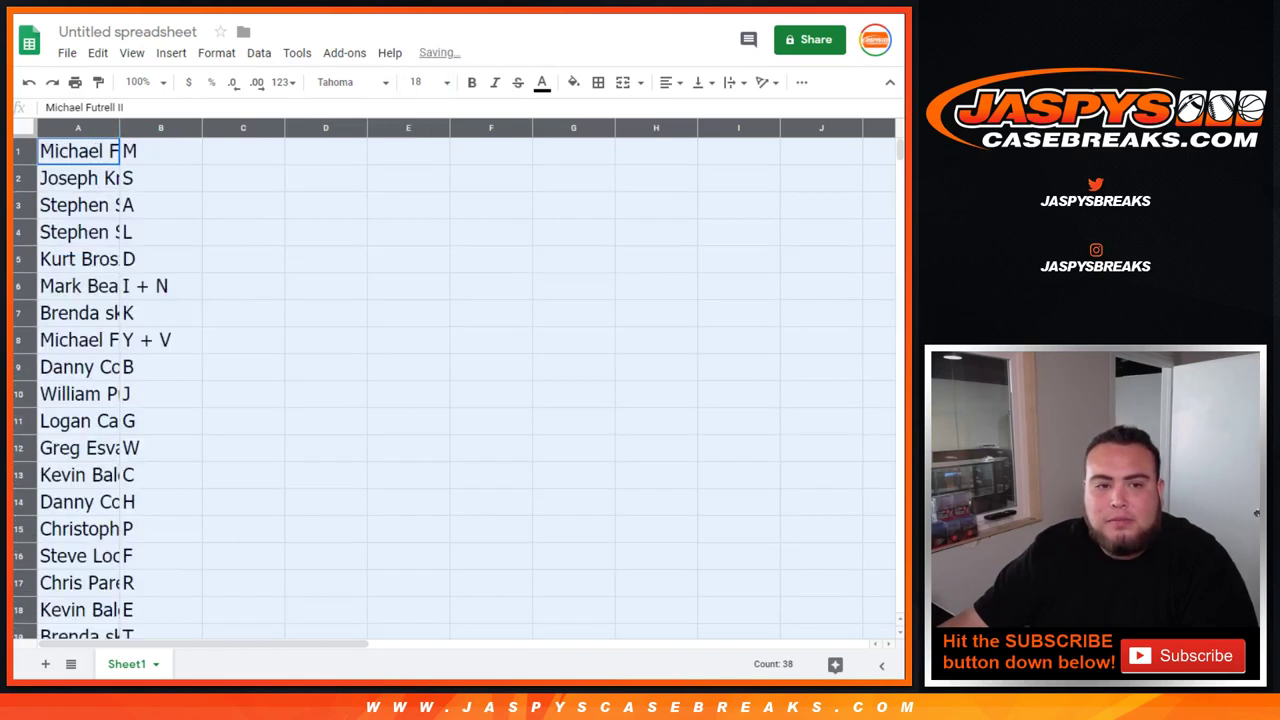
# Step: Fit the column widths to their contents and set the sheet zoom to 90%
pyautogui.doubleClick(119, 128)
pyautogui.click(138, 82)
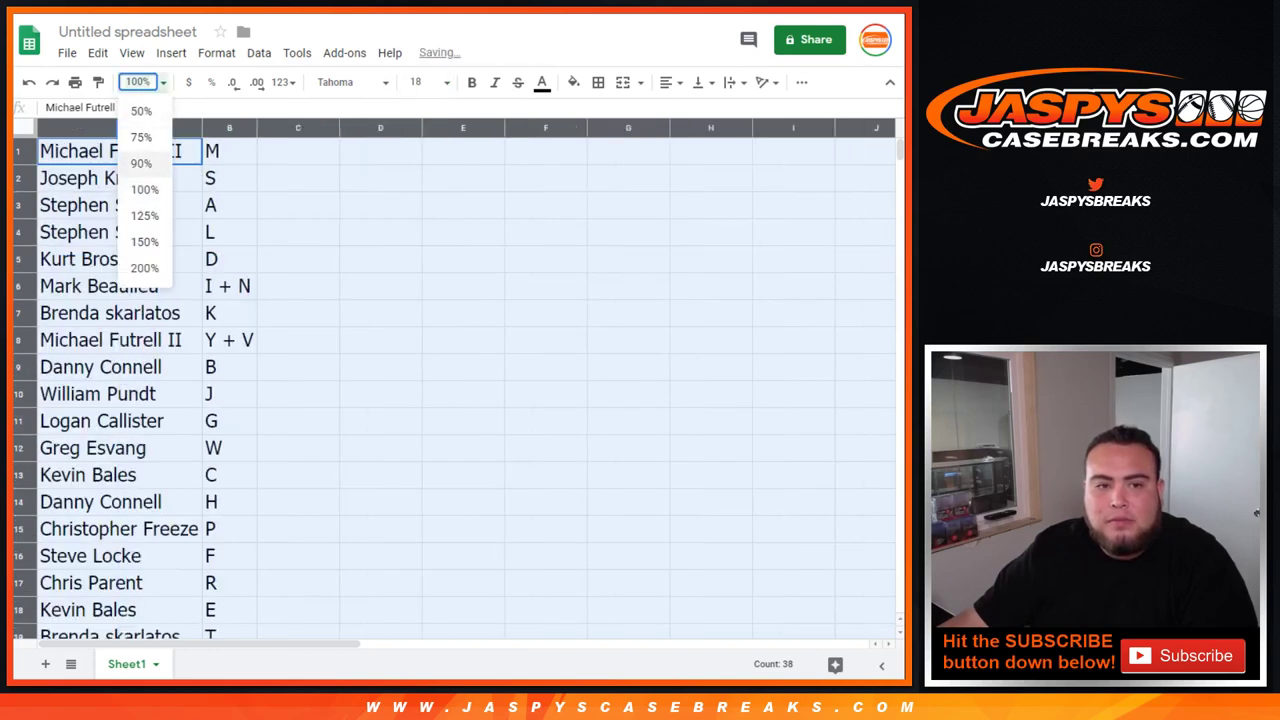
pyautogui.click(141, 163)
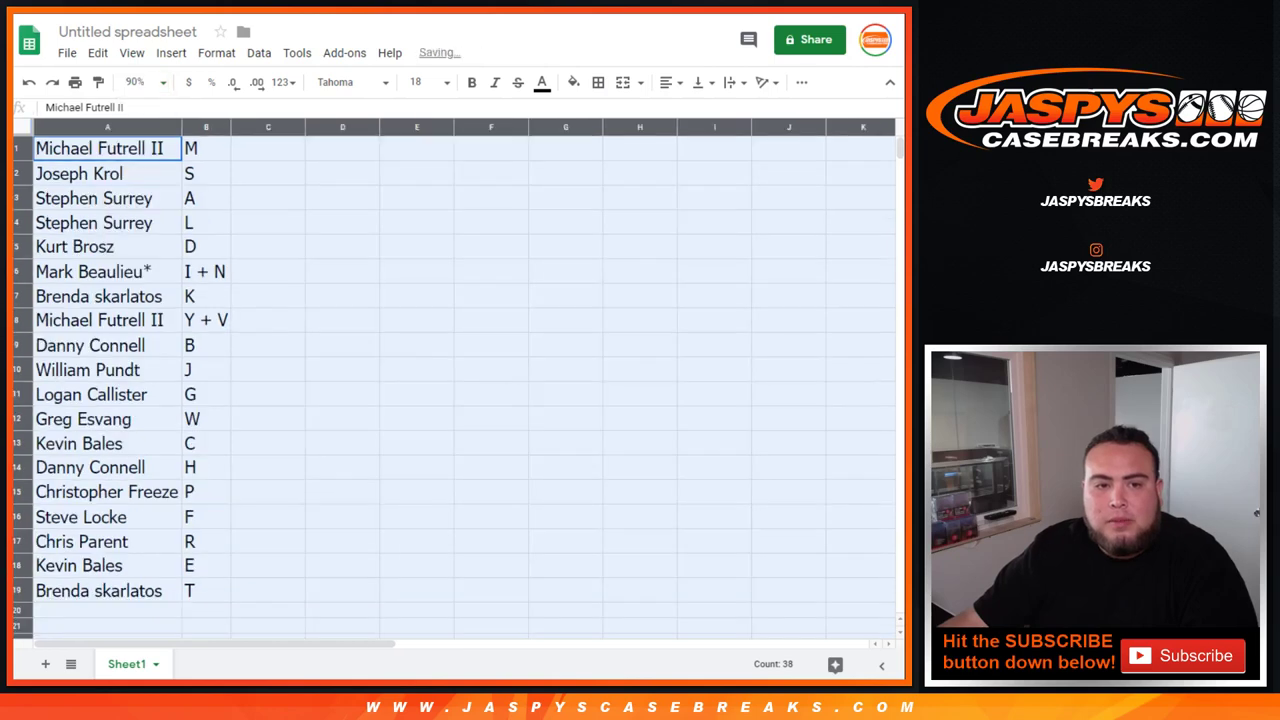
# Step: Review the participant and letter pairing in each row, one by one, from row 1 through row 19
pyautogui.click(18, 148)
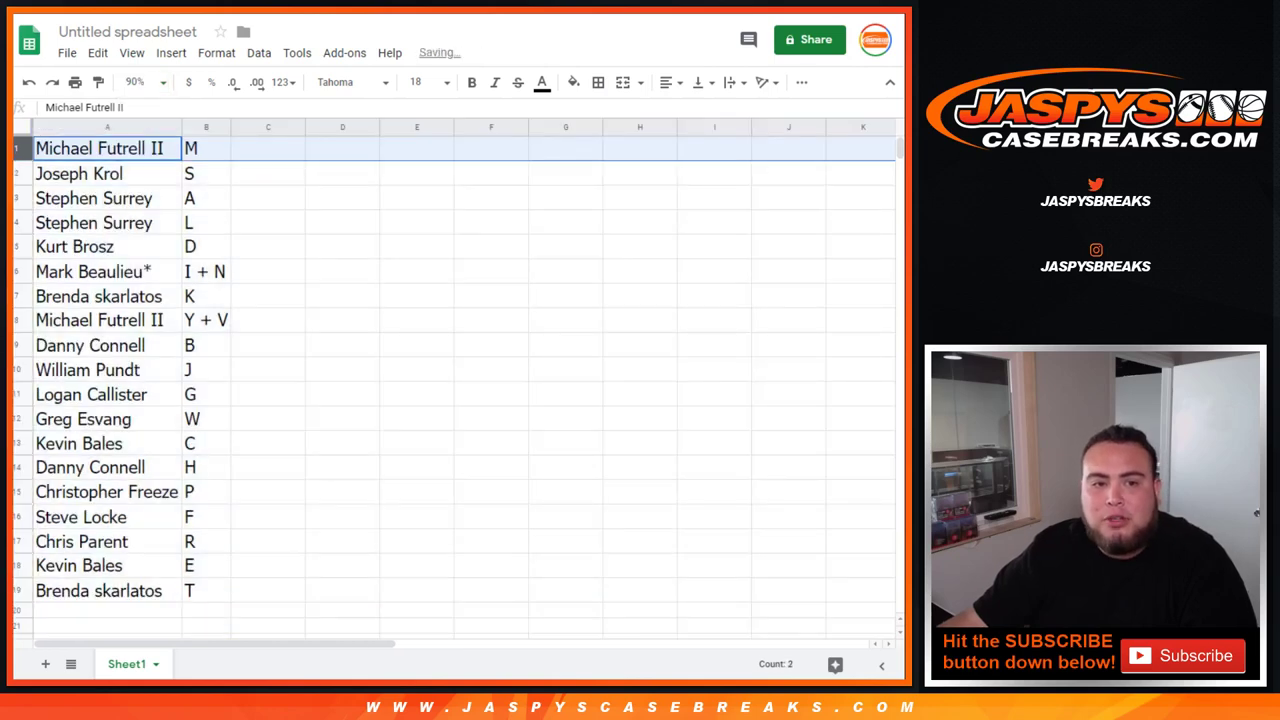
pyautogui.click(18, 173)
pyautogui.click(18, 198)
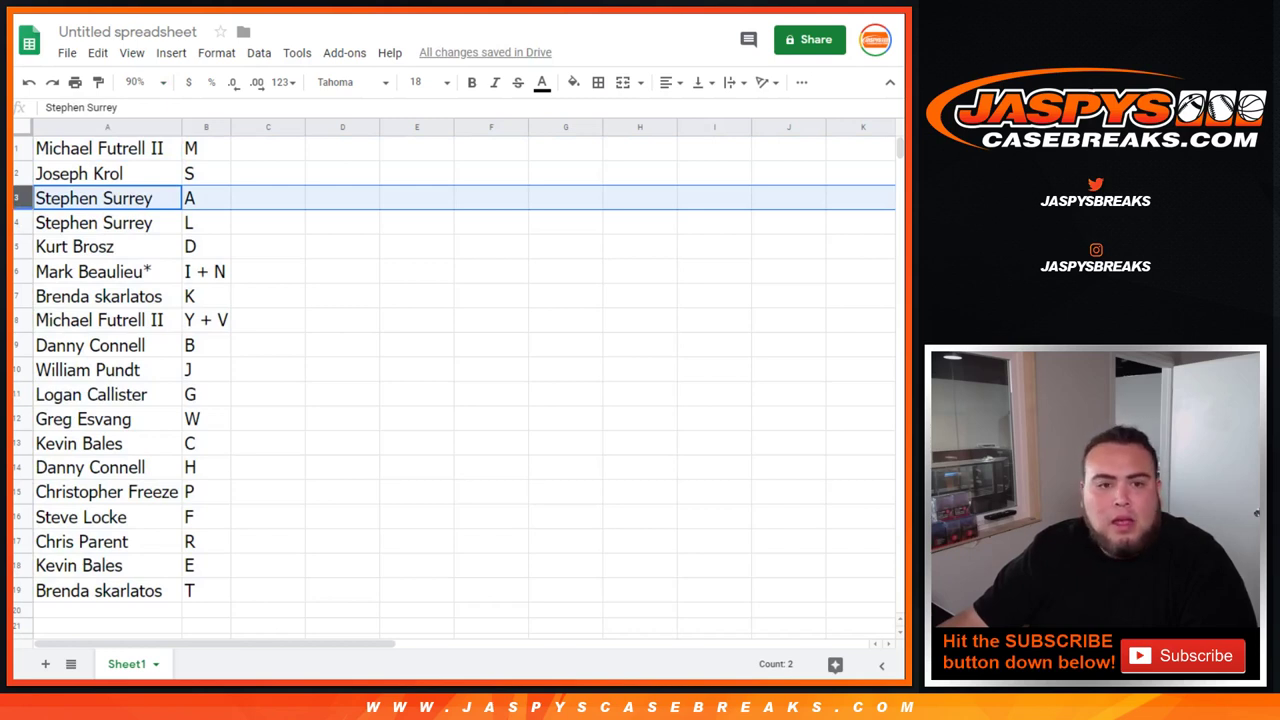
pyautogui.click(18, 223)
pyautogui.click(18, 247)
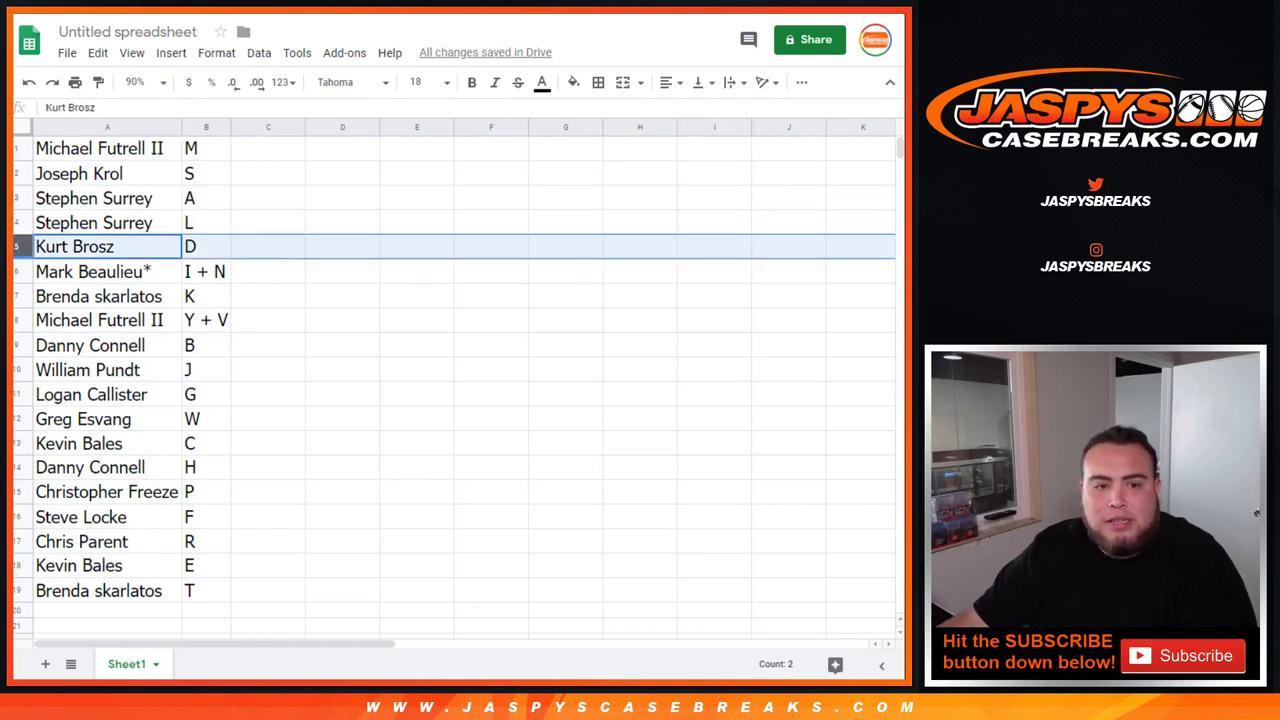
pyautogui.click(18, 272)
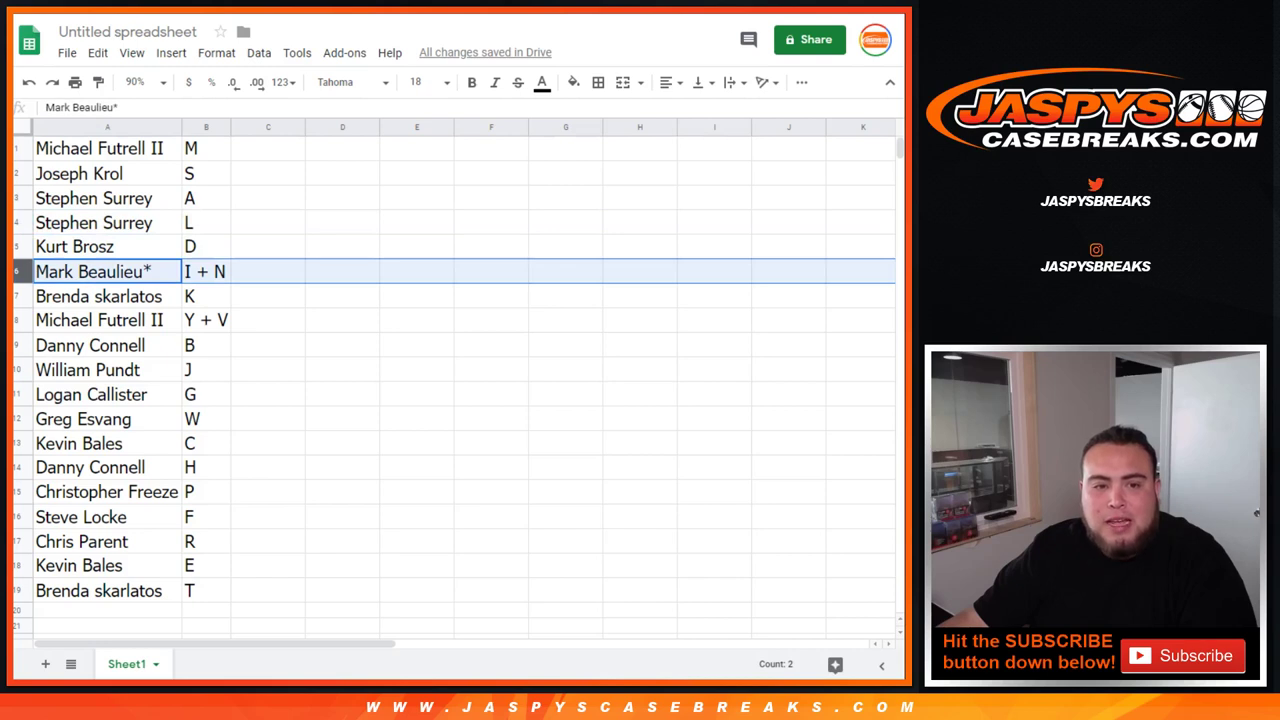
pyautogui.click(18, 296)
pyautogui.click(18, 320)
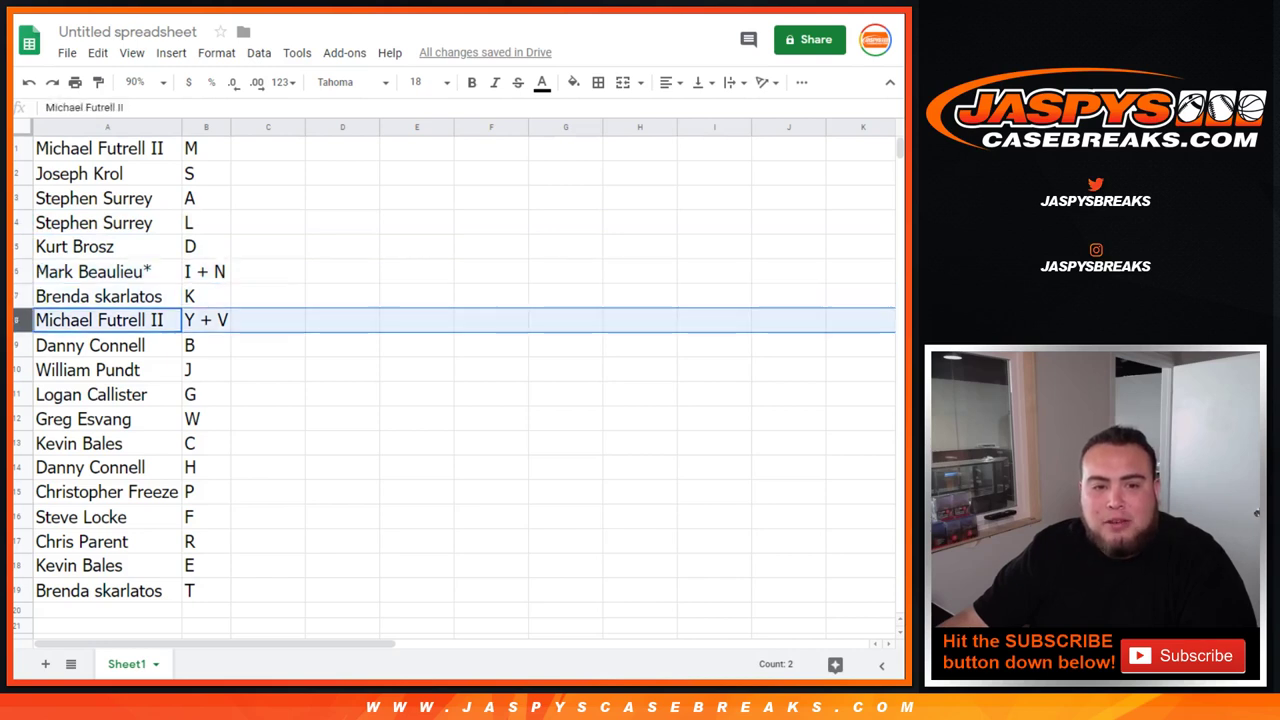
pyautogui.click(16, 345)
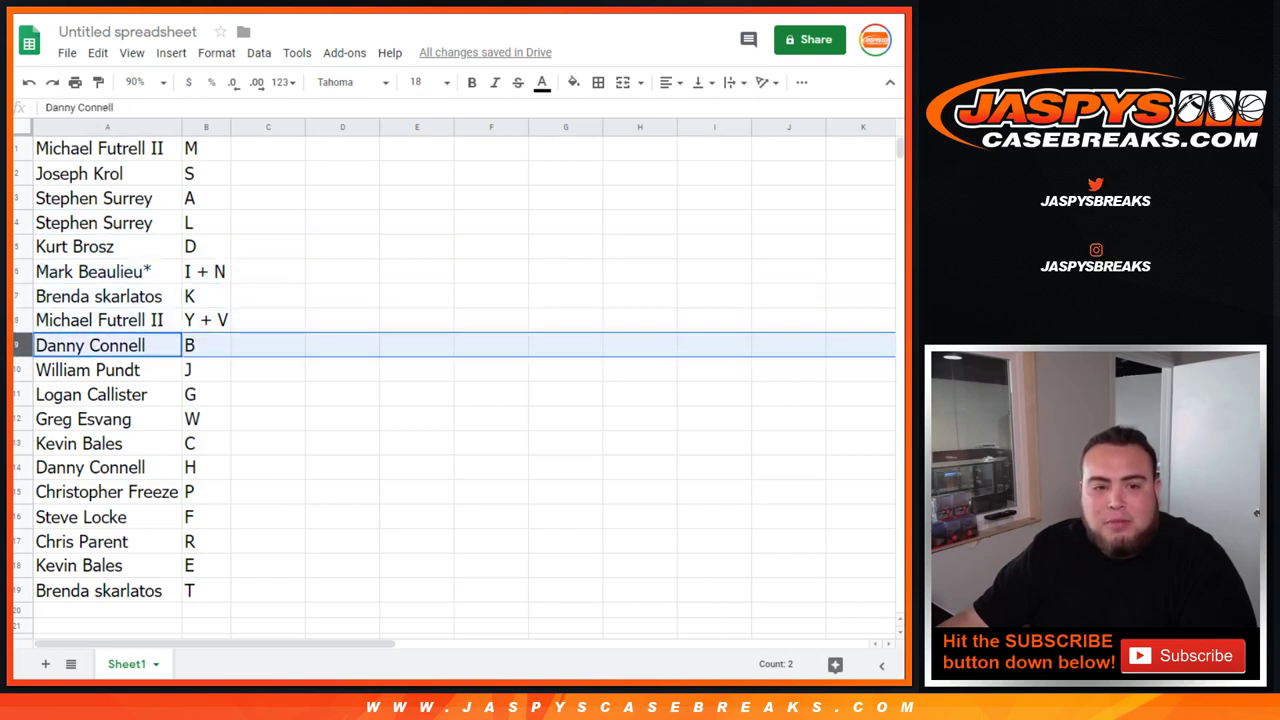
pyautogui.click(17, 370)
pyautogui.click(17, 394)
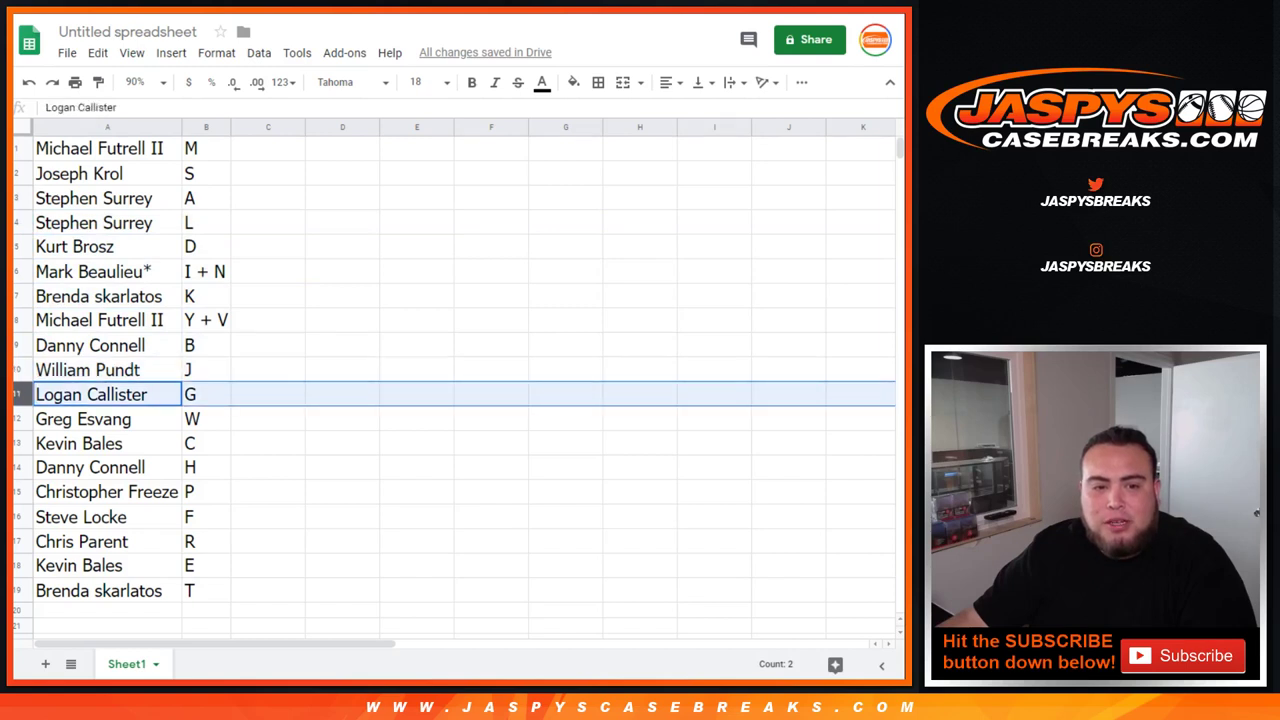
pyautogui.click(17, 419)
pyautogui.click(17, 443)
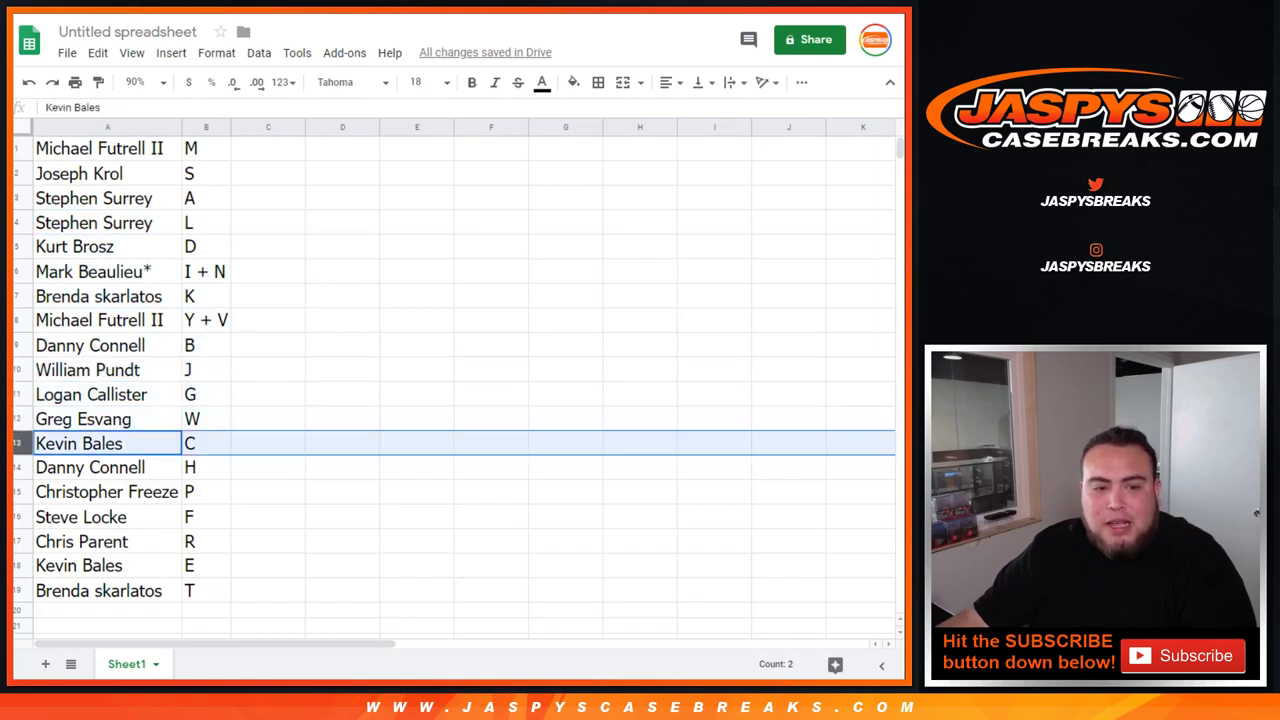
pyautogui.click(17, 467)
pyautogui.click(17, 492)
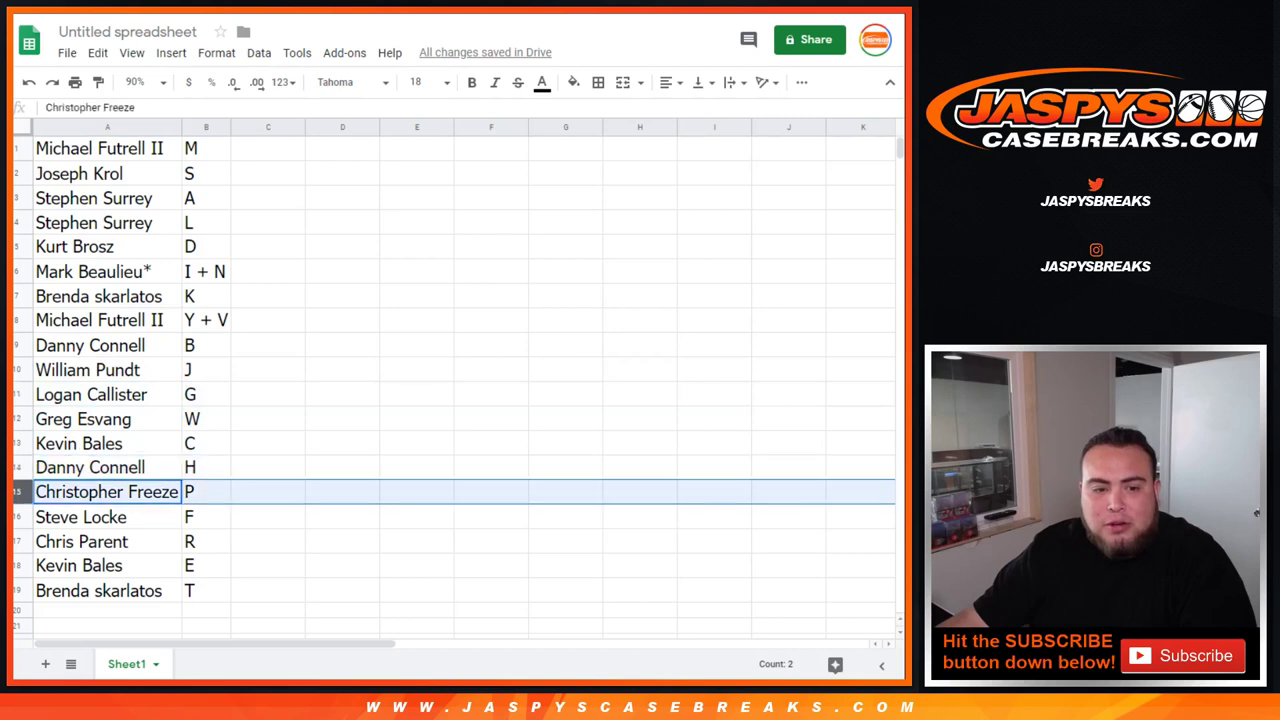
pyautogui.click(17, 517)
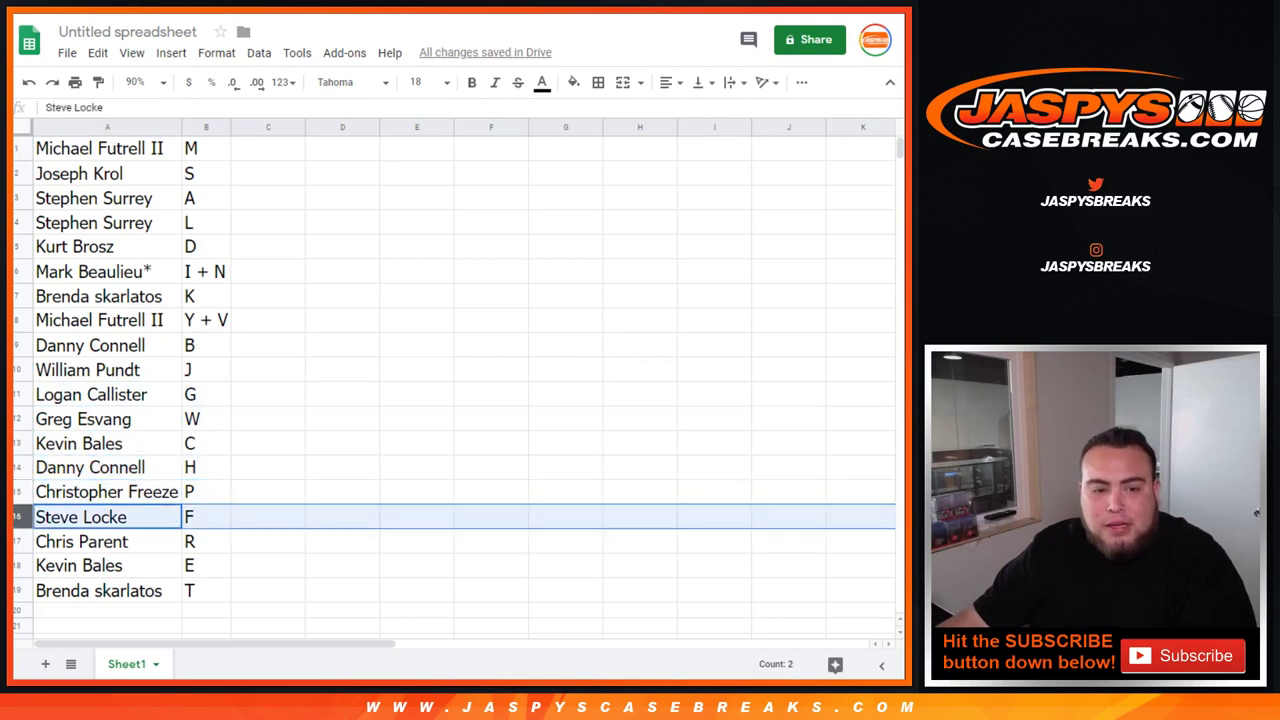
pyautogui.click(17, 541)
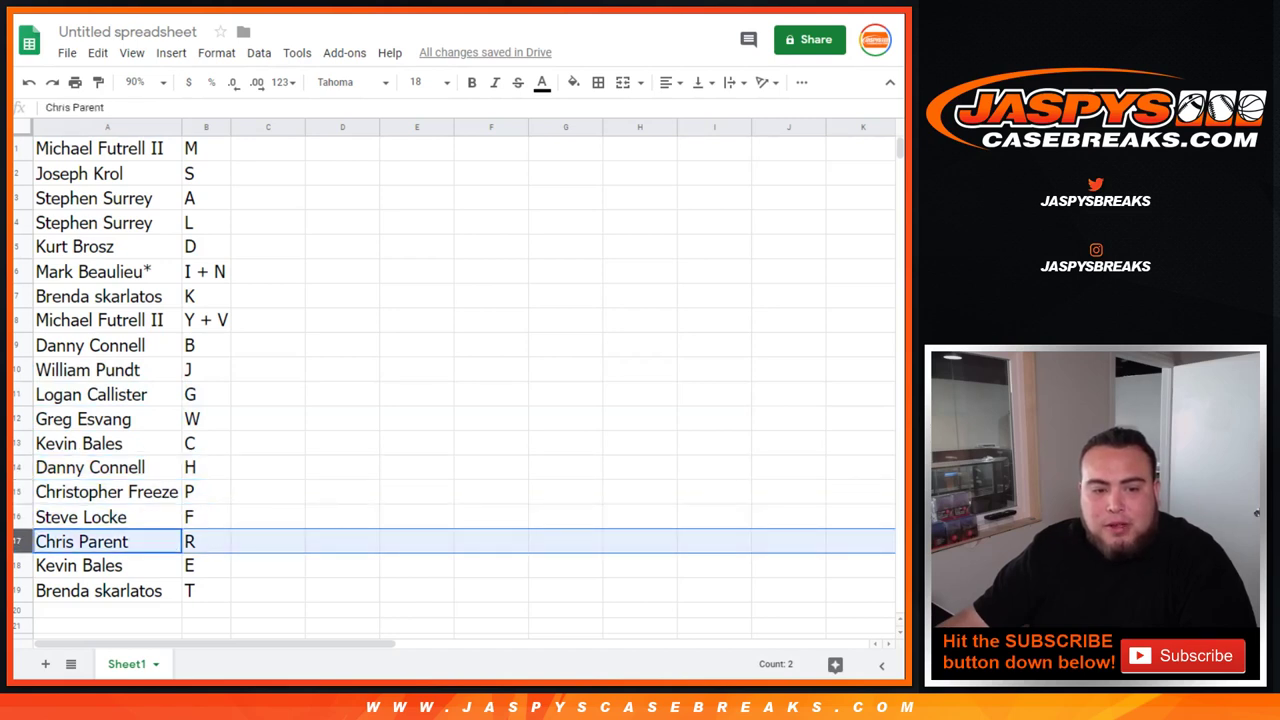
pyautogui.click(17, 566)
pyautogui.click(17, 590)
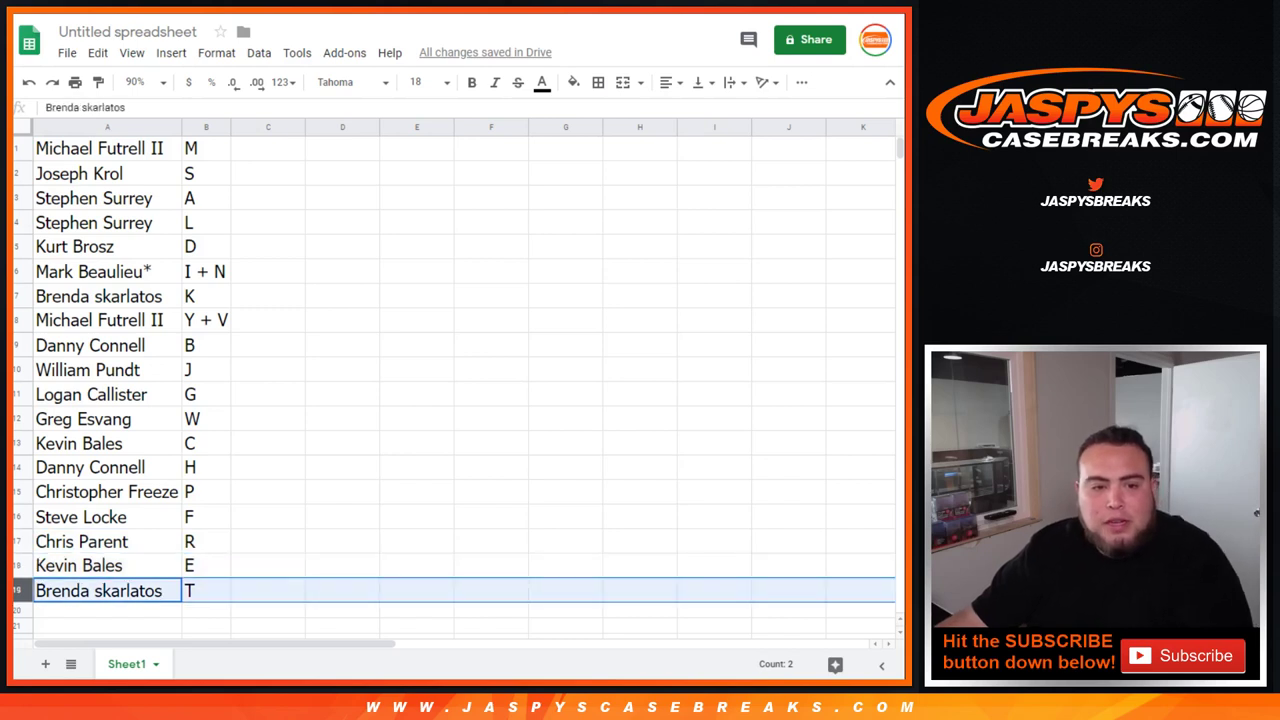
# Step: Sort the whole sheet A → Z by the letters in column B
pyautogui.rightClick(228, 127)
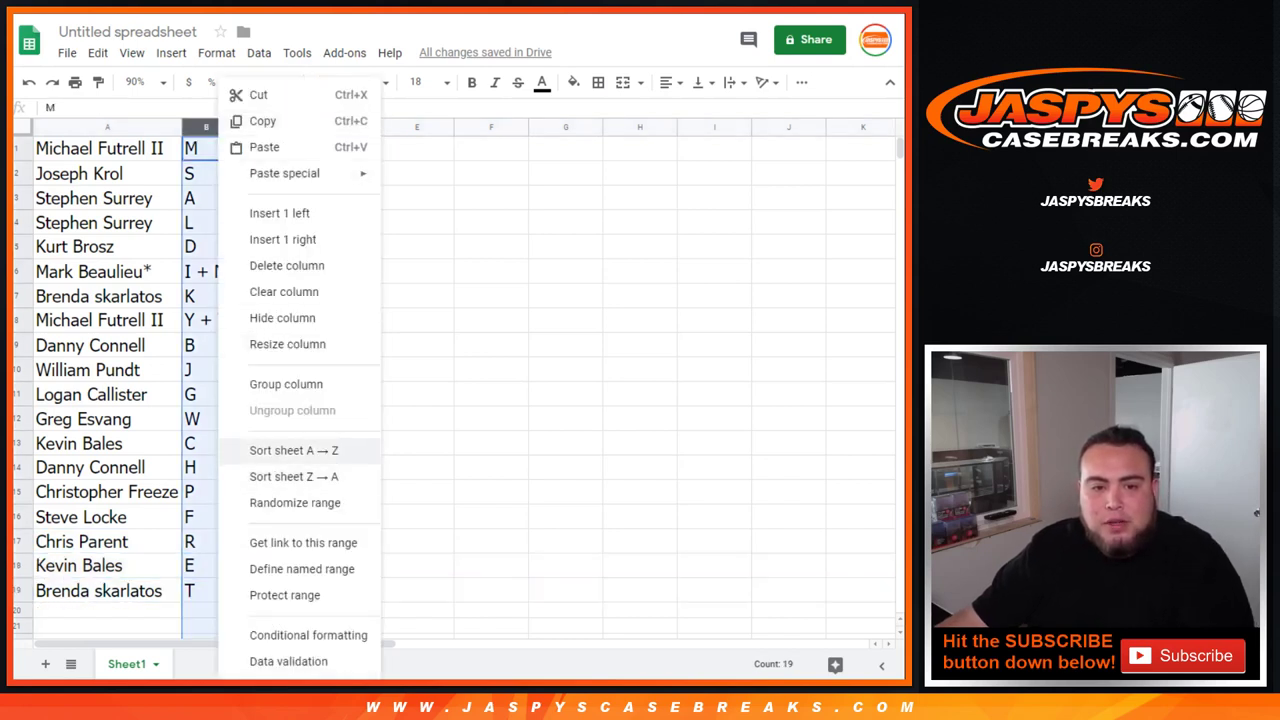
pyautogui.click(293, 450)
# Step: Apply all borders to the name and letter table in A1:B19 and center its contents horizontally
pyautogui.moveTo(120, 149); pyautogui.dragTo(208, 590)
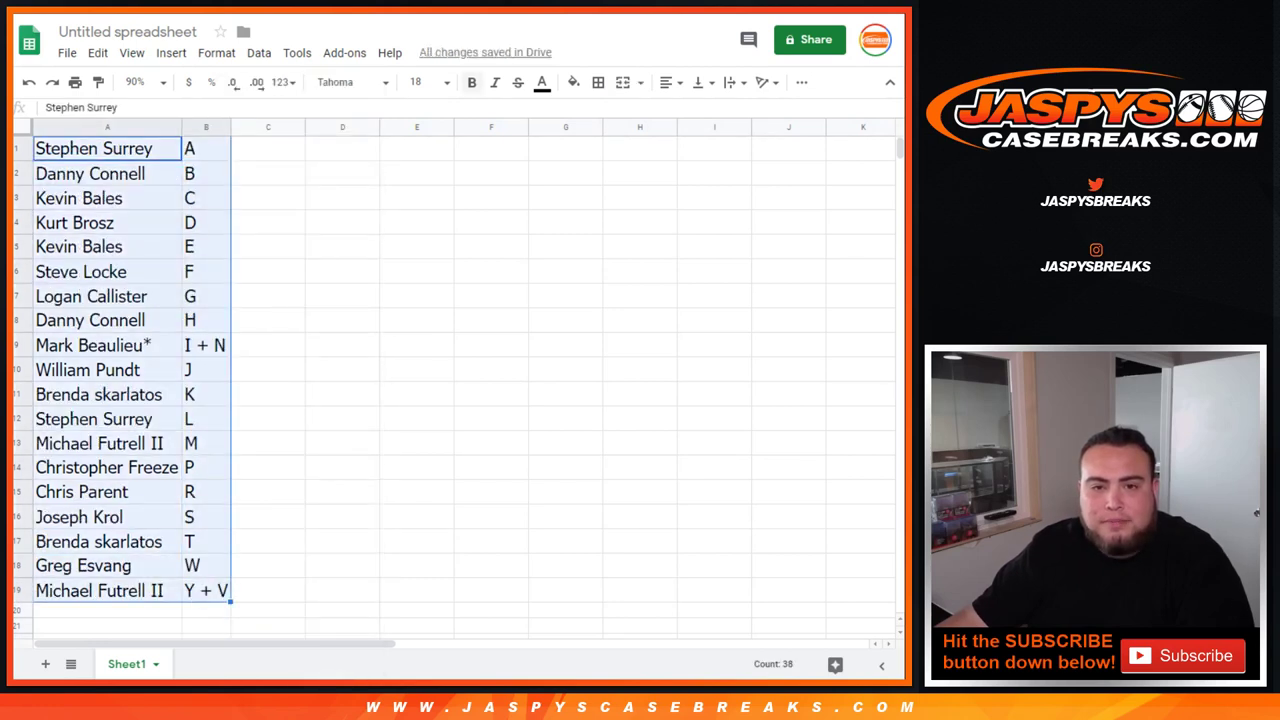
pyautogui.click(598, 82)
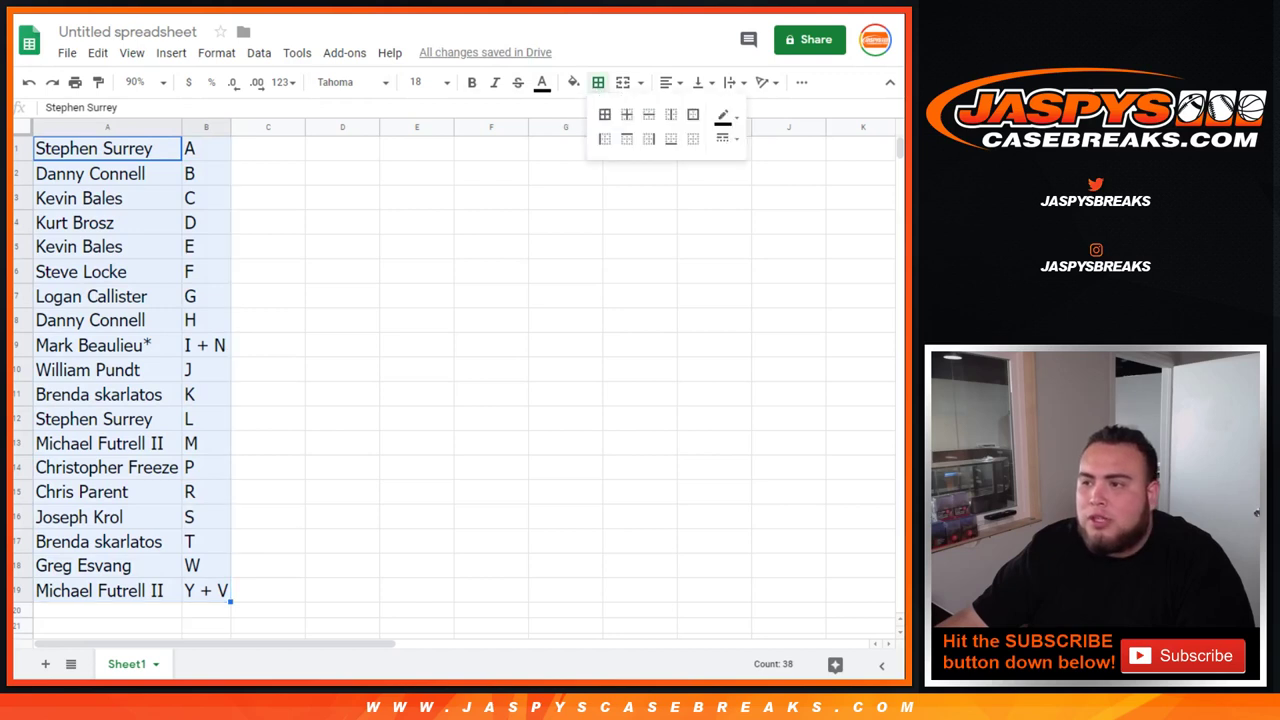
pyautogui.click(604, 114)
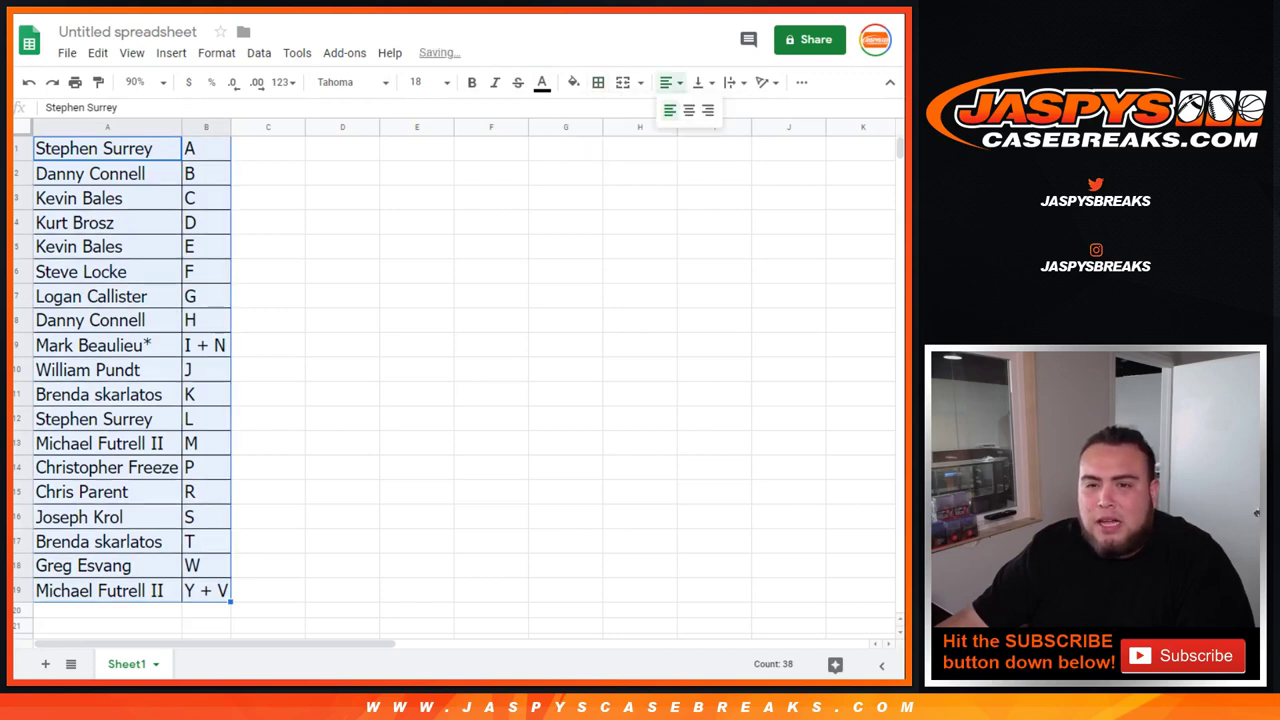
pyautogui.hotkey('ctrl', 'shift', 'e')
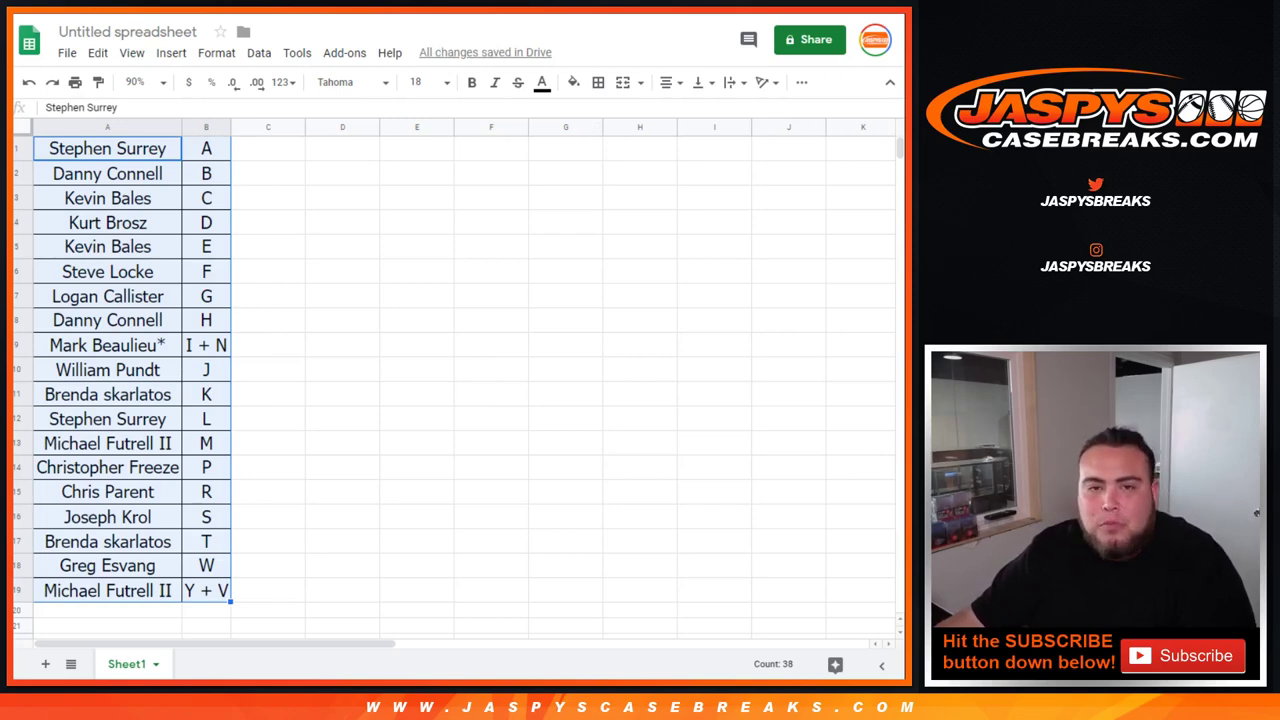
# Step: Switch to the product page and select the break title from "2017 GOLD RUSH HOF" through "*RANDOM LETTERS*" for copying
pyautogui.hotkey('ctrl', 'Tab')
pyautogui.scroll(6, 458, 350)
pyautogui.scroll(-1, 458, 350)
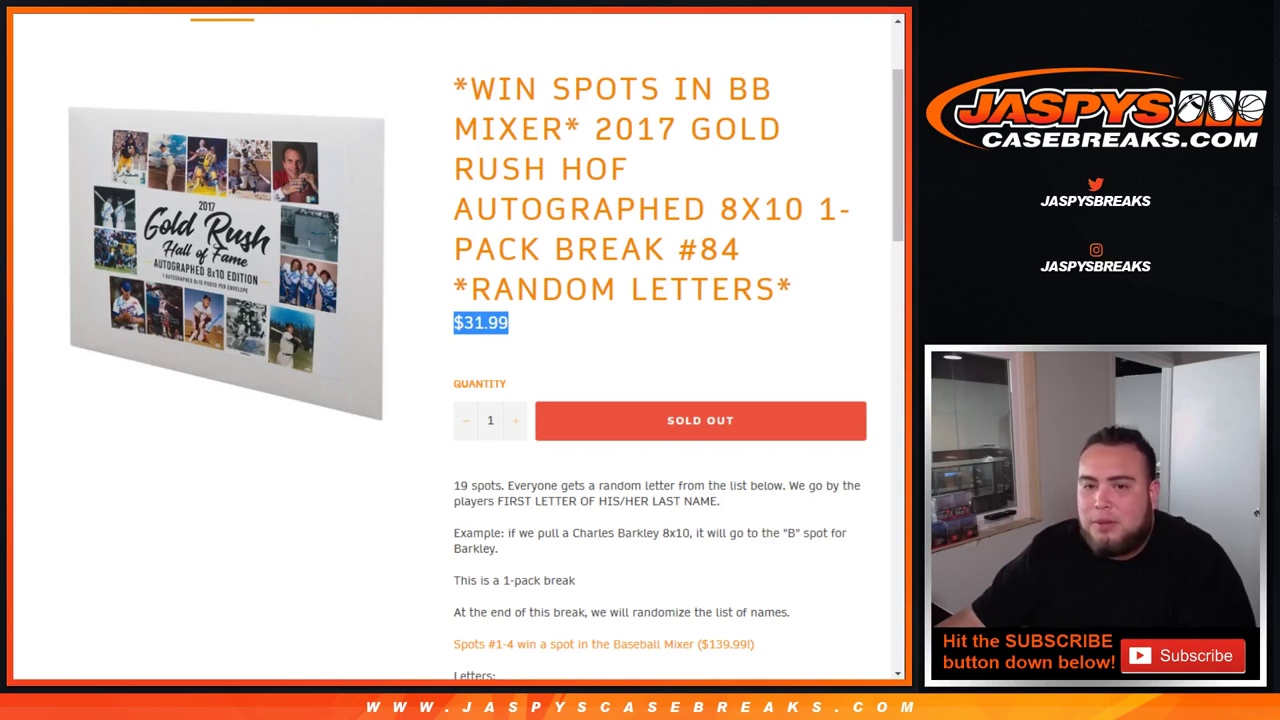
pyautogui.moveTo(595, 128); pyautogui.dragTo(793, 289)
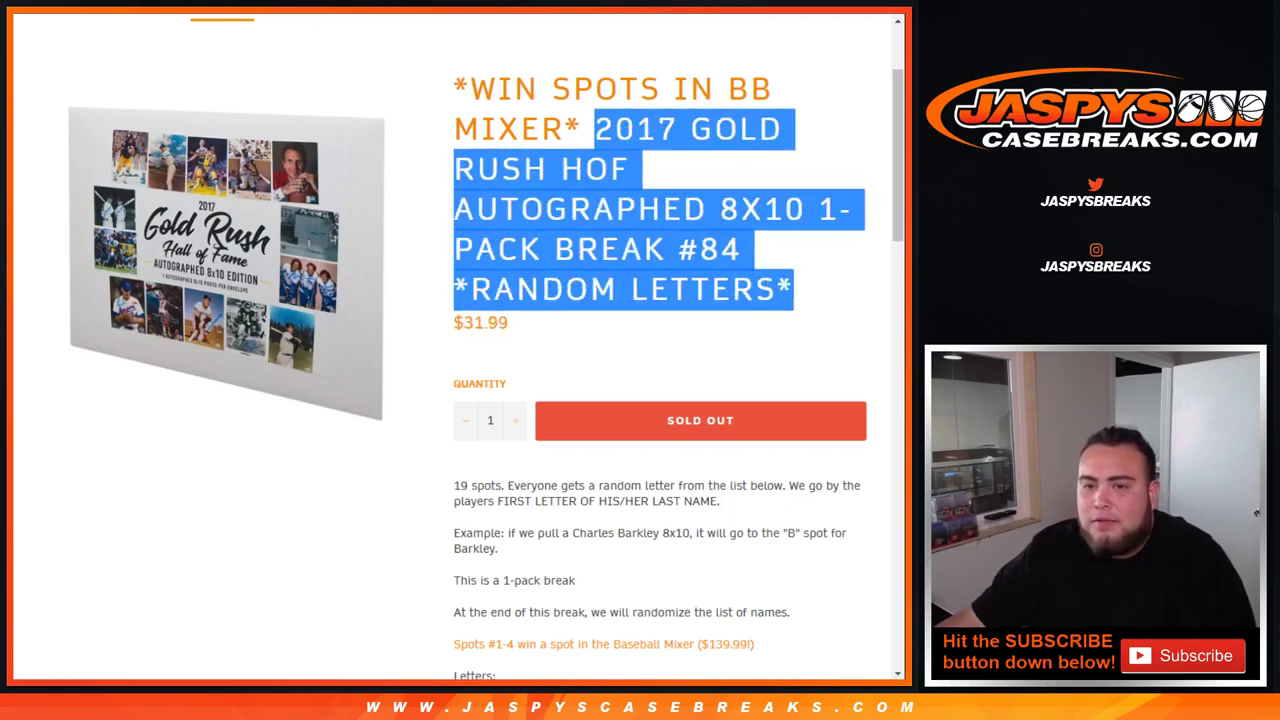
# Step: Return to the spreadsheet and rename it "SUN. 8/11 - 2017 GOLD RUSH HOF AUTOGRAPHED 8X10 1-PACK BREAK #84 *RANDOM LETTERS*"
pyautogui.hotkey('ctrl', 'Tab')
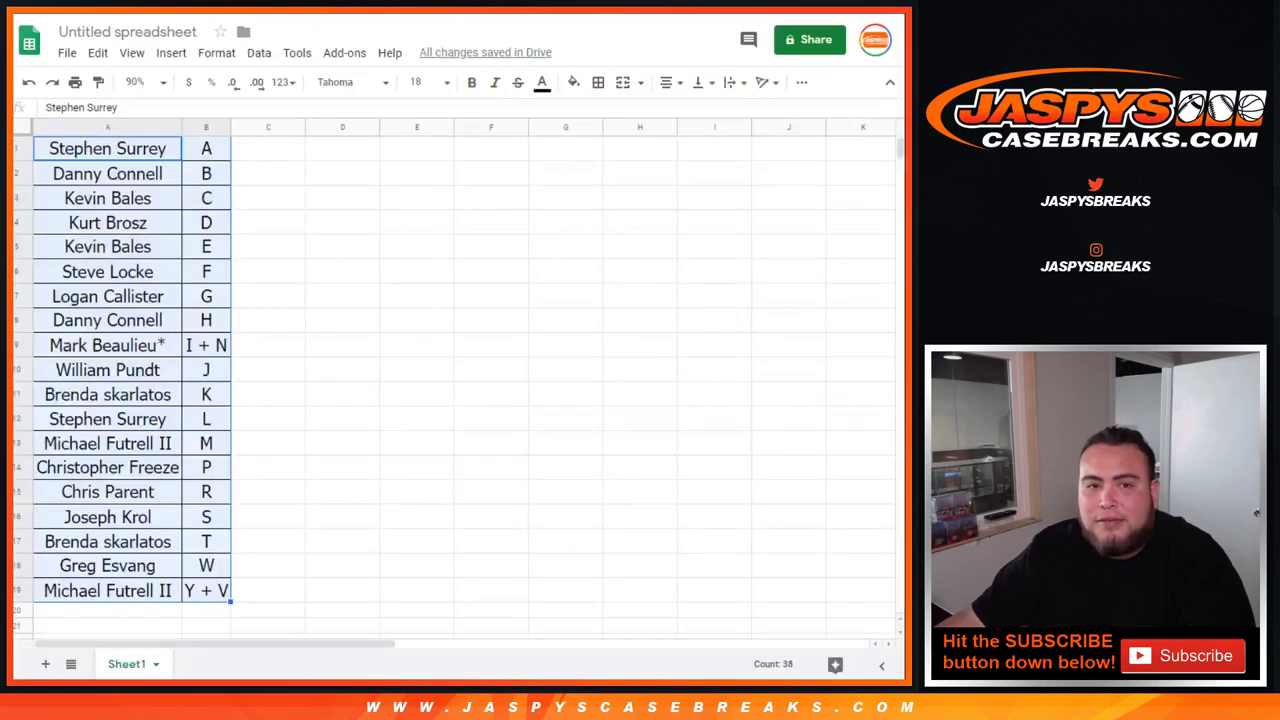
pyautogui.click(128, 32)
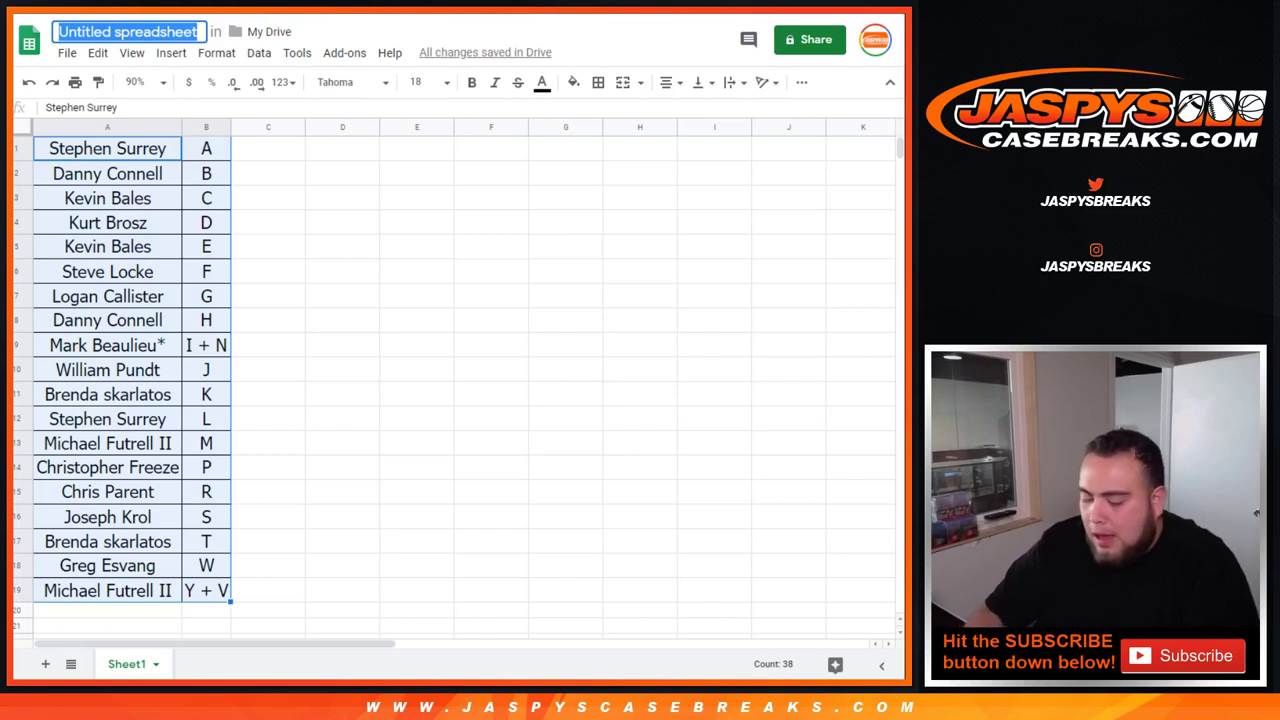
pyautogui.write('SUN.')
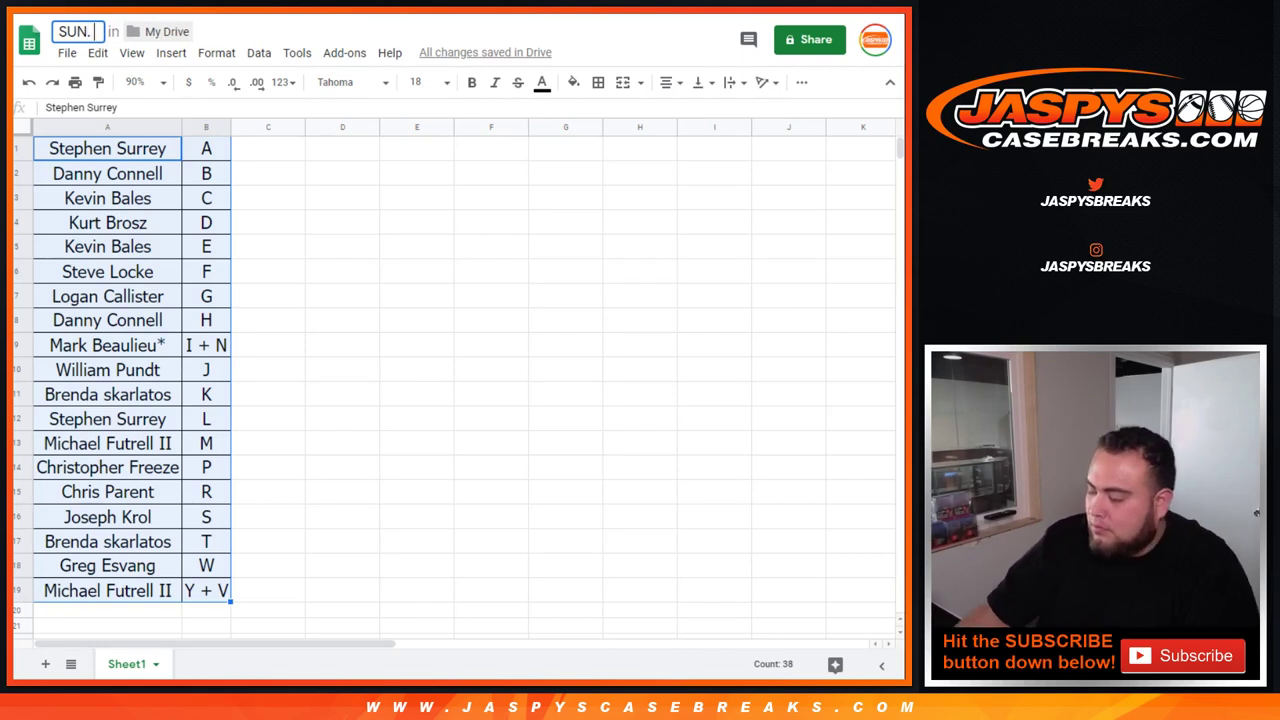
pyautogui.write(' 8/11 -')
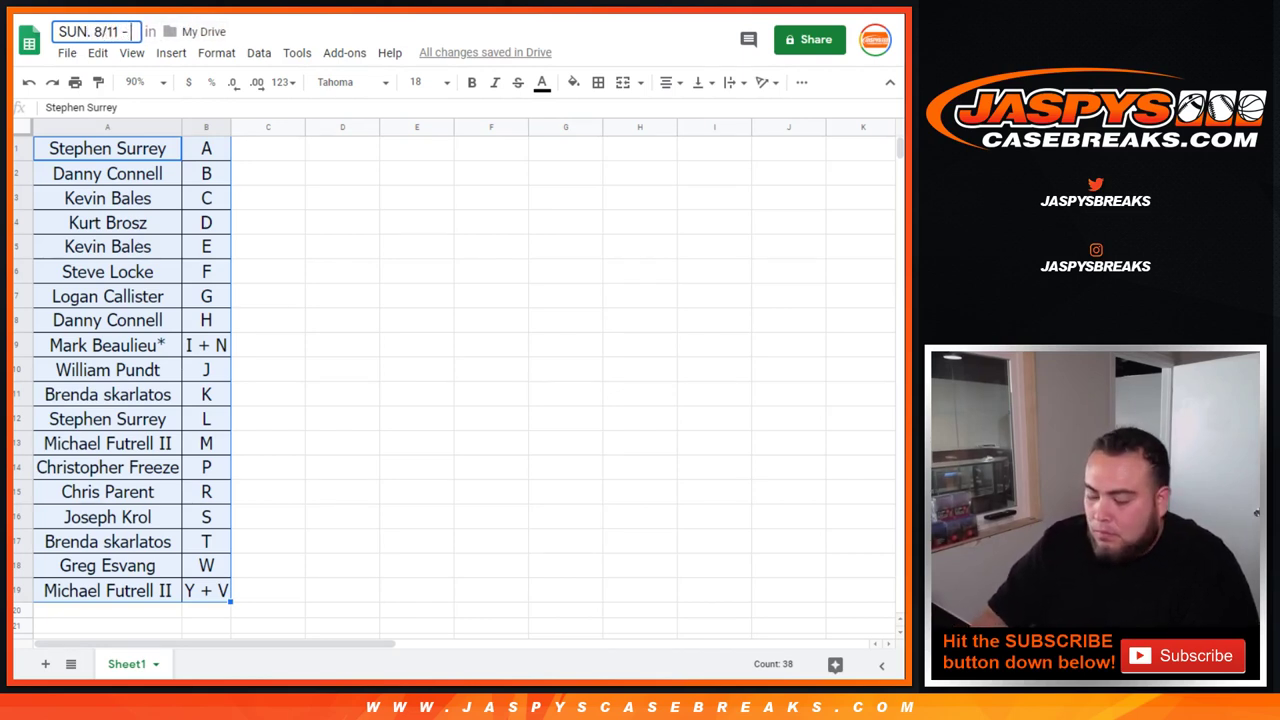
pyautogui.write('- 2017 GOLD RUSH HOF AUTOGRAPHED 8X10 1-PACK BREAK #84 *RANDOM LETTERS*')
pyautogui.press('Return')
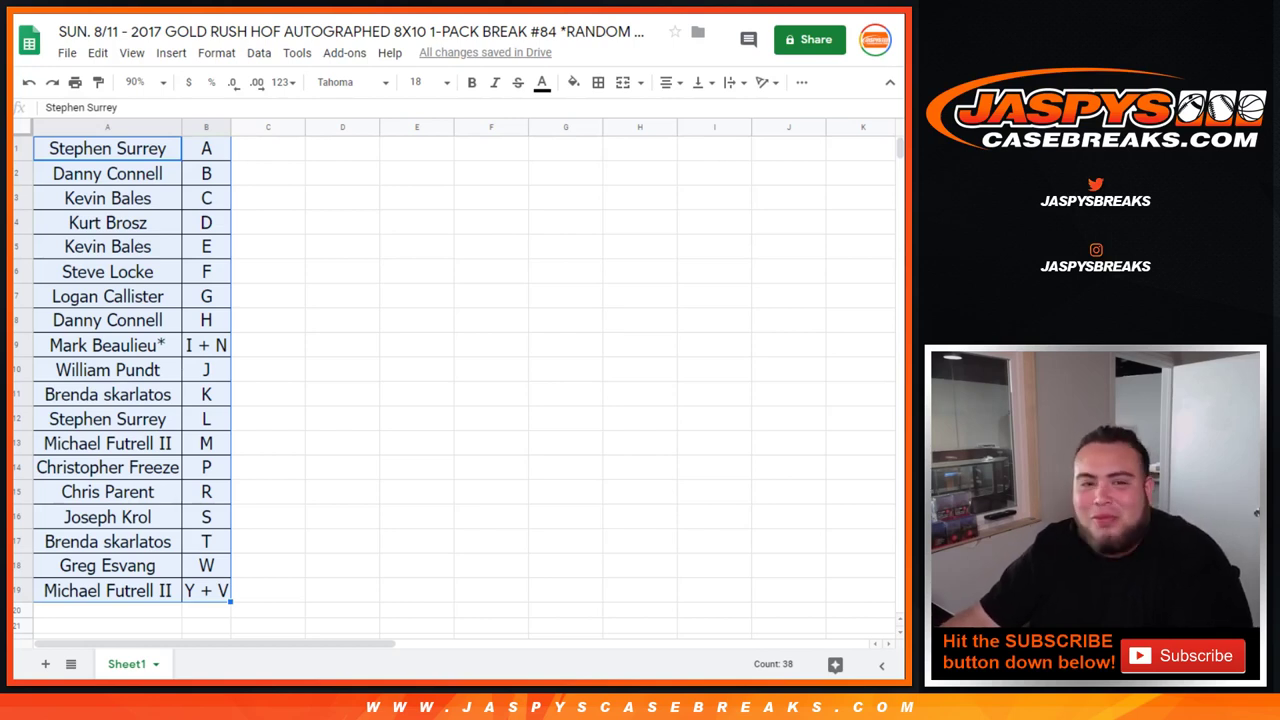
# Step: Print one copy of the current sheet with the spreadsheet title included in the page header
pyautogui.hotkey('ctrl', 'p')
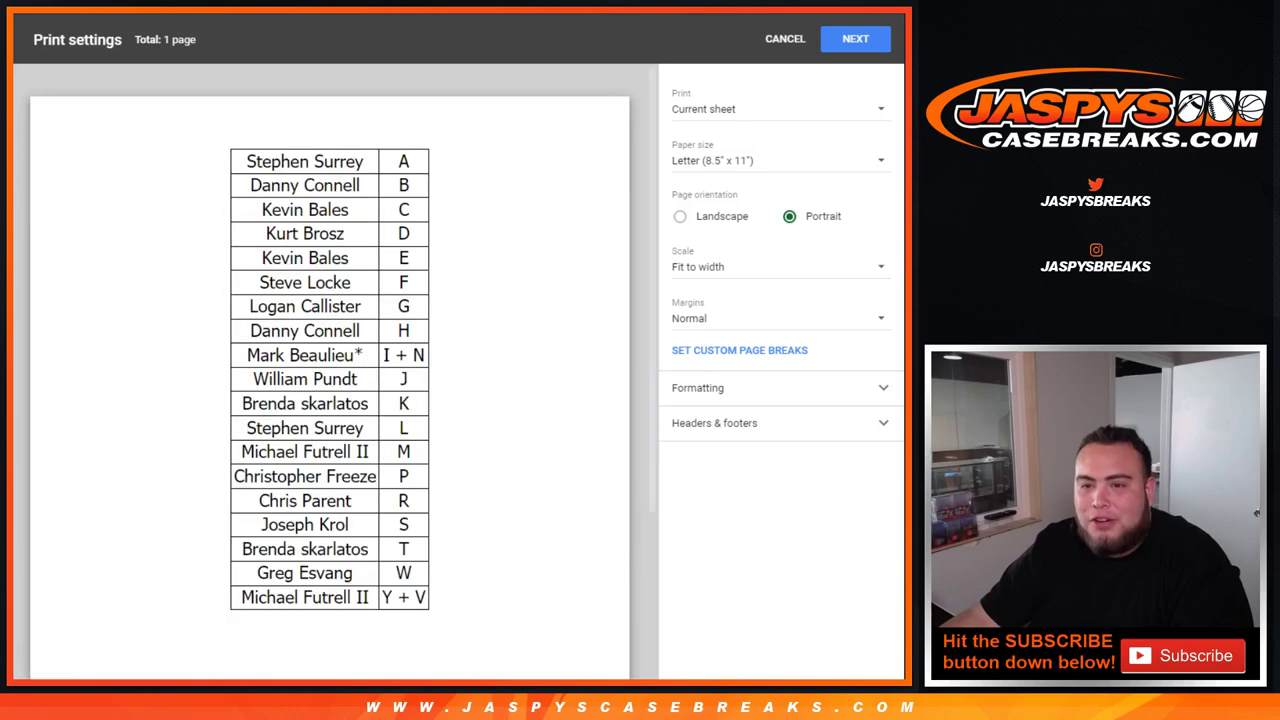
pyautogui.click(679, 486)
pyautogui.click(855, 38)
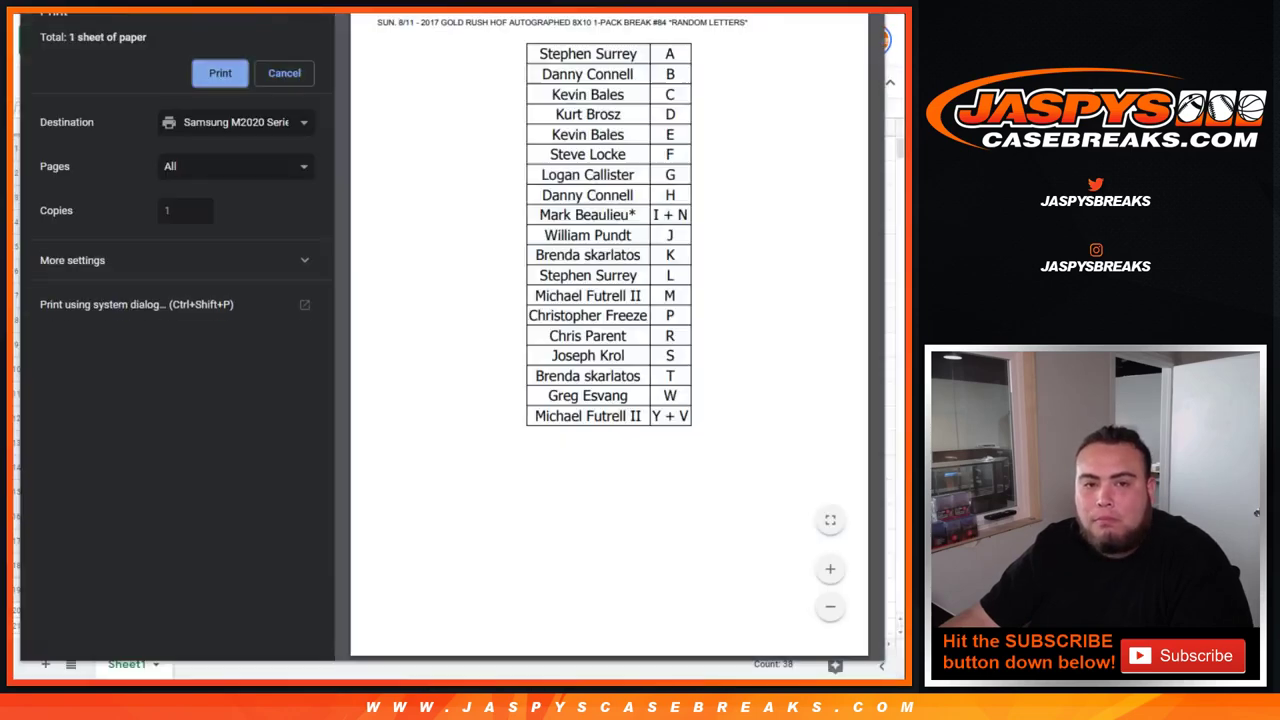
pyautogui.press('Return')
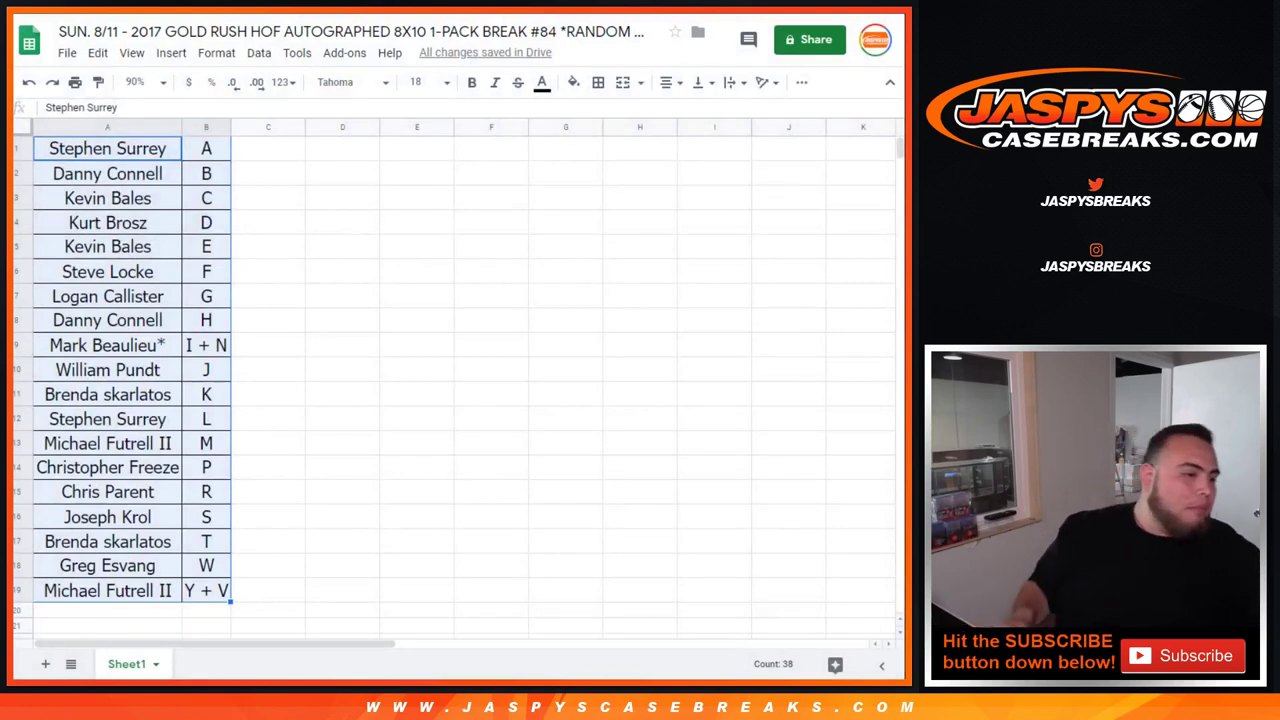